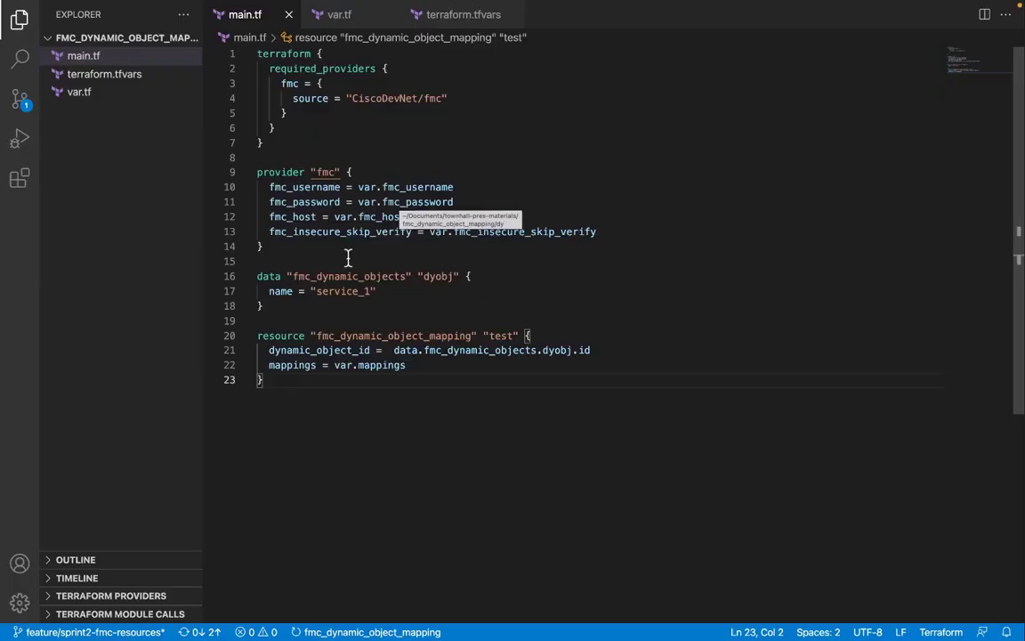
# Review the fmc_dynamic_objects mappings line in main.tf and the values in terraform.tfvars
pyautogui.click(281, 306)
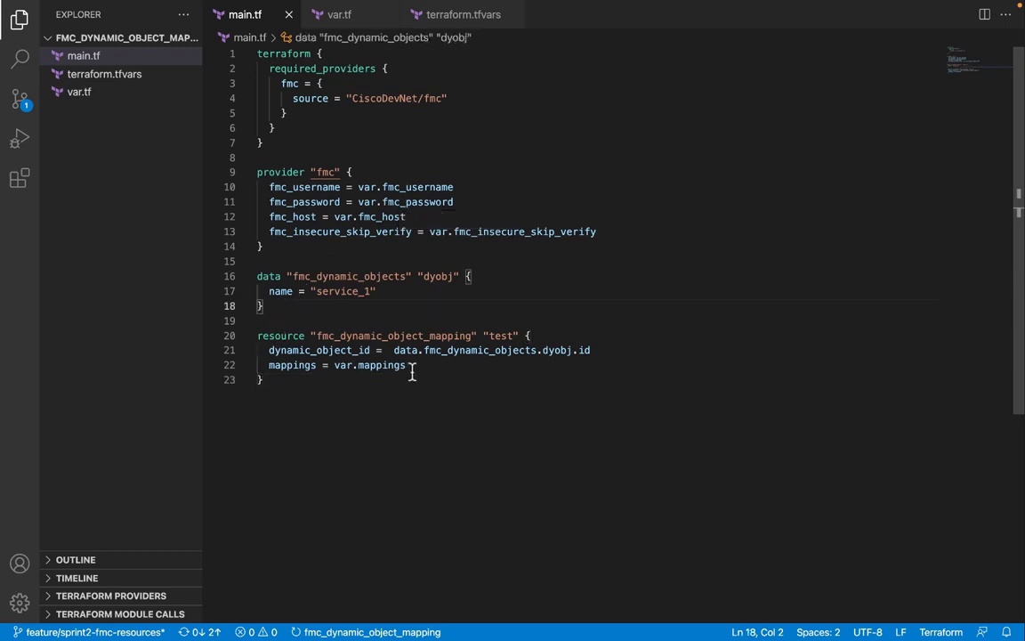
pyautogui.moveTo(410, 367); pyautogui.dragTo(275, 366)
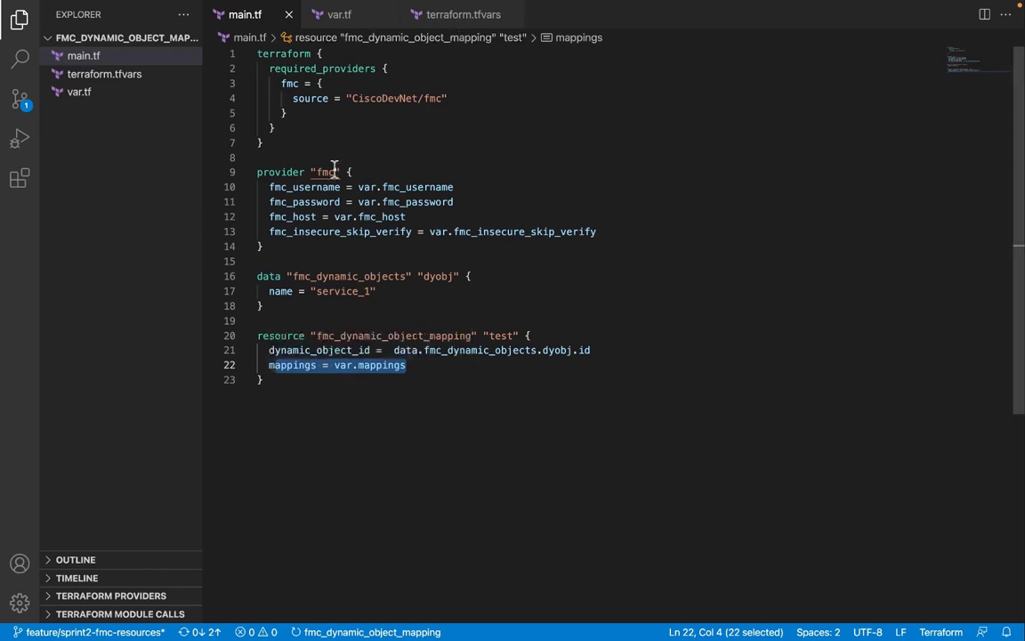
pyautogui.click(459, 18)
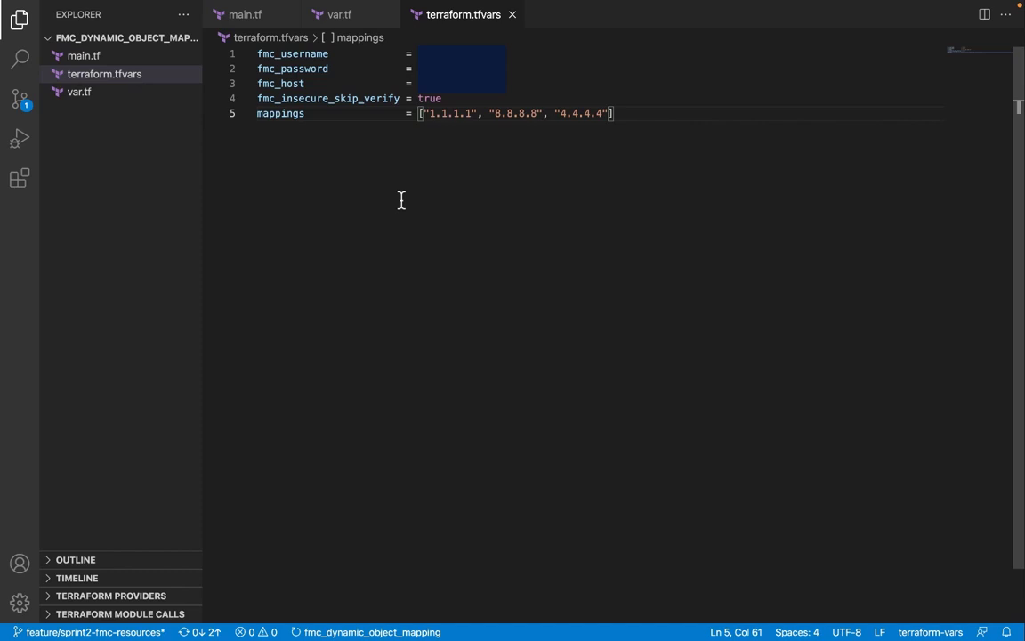
pyautogui.click(246, 16)
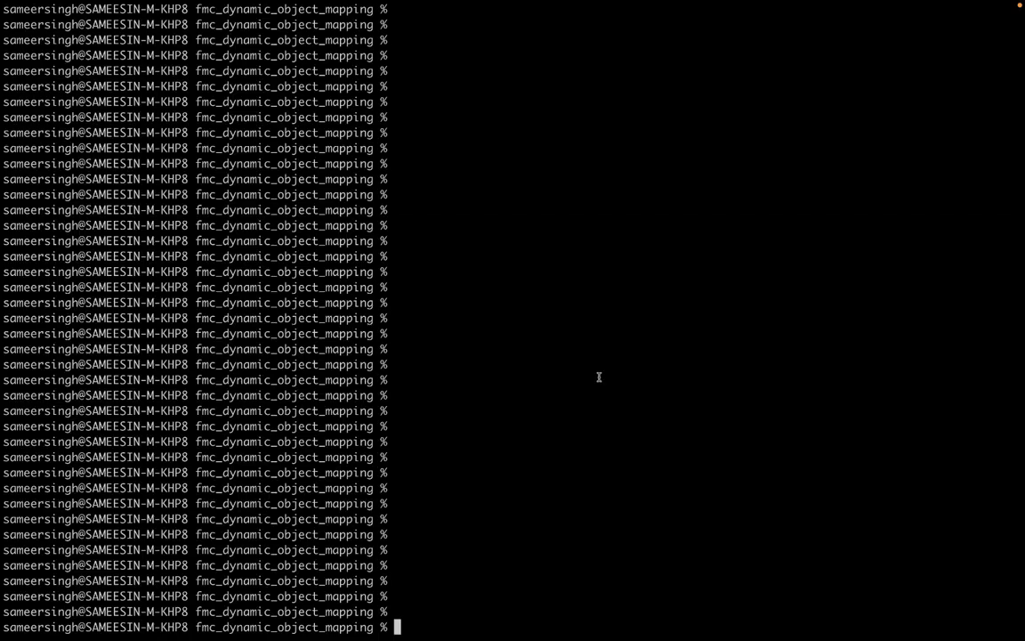
# Run terraform init, save a plan as dy, and apply it to map 1.1.1.1, 8.8.8.8, 4.4.4.4 to service_1
pyautogui.write('terraf')
pyautogui.write('orm init')
pyautogui.press('Return')
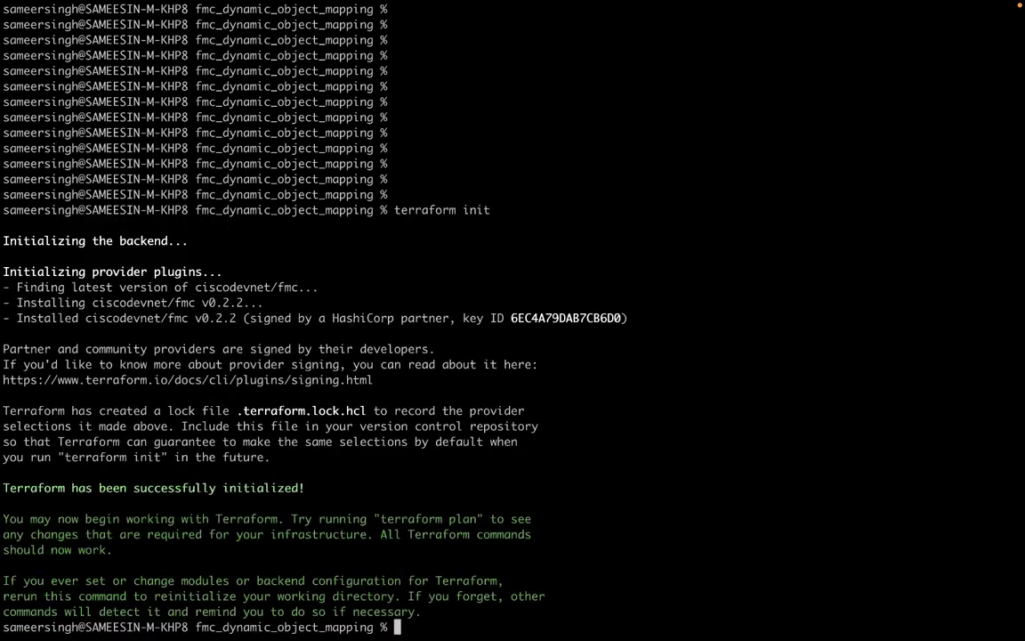
pyautogui.press('Return')
pyautogui.press('Return')
pyautogui.write('terr')
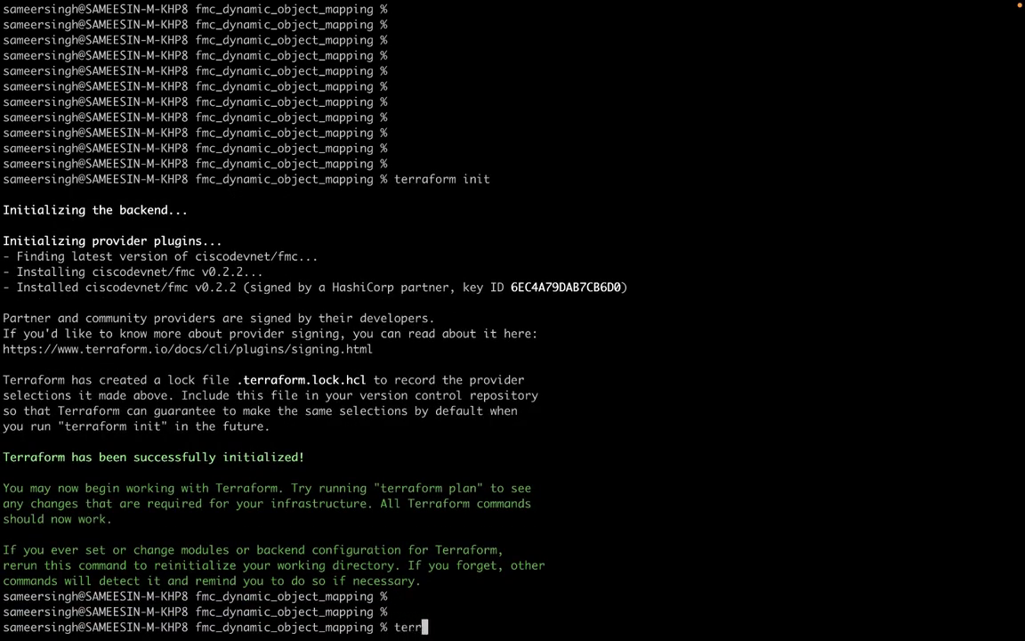
pyautogui.write('aform plan ')
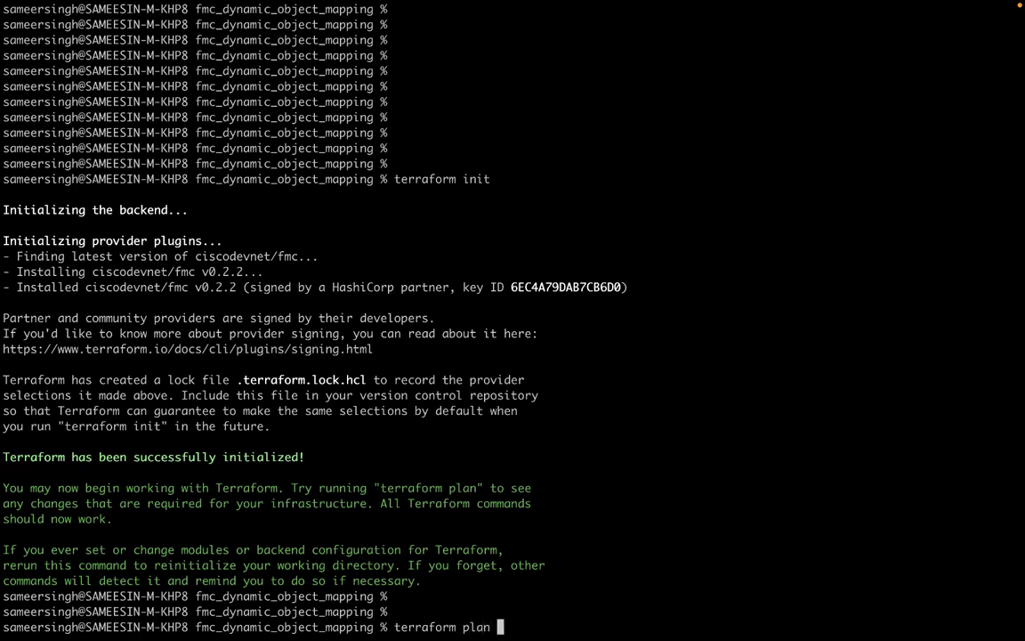
pyautogui.write('--out ')
pyautogui.write('dy')
pyautogui.press('Return')
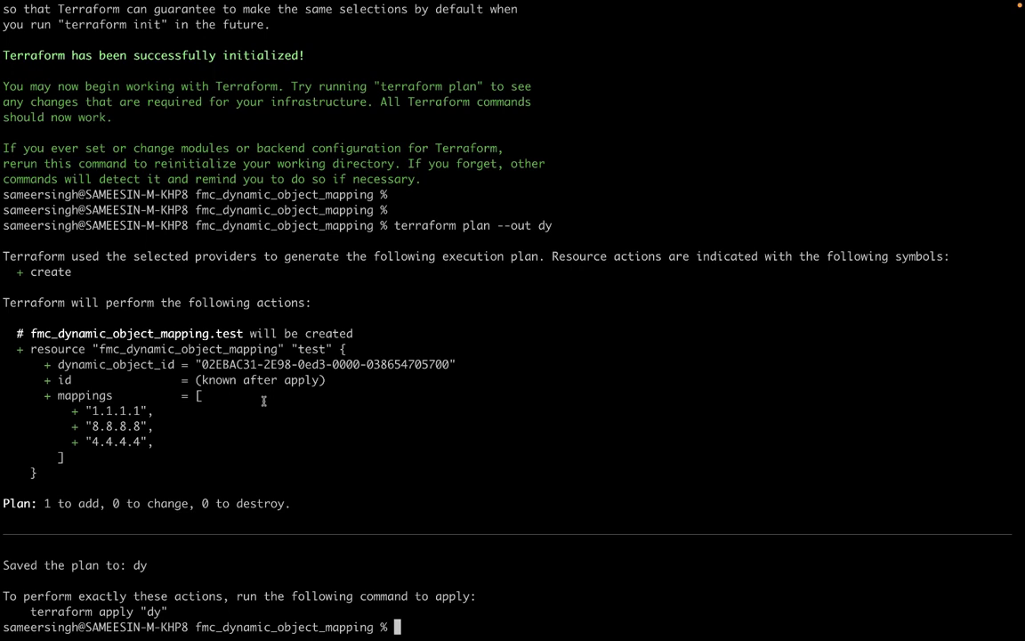
pyautogui.write('te')
pyautogui.write('rraform appl')
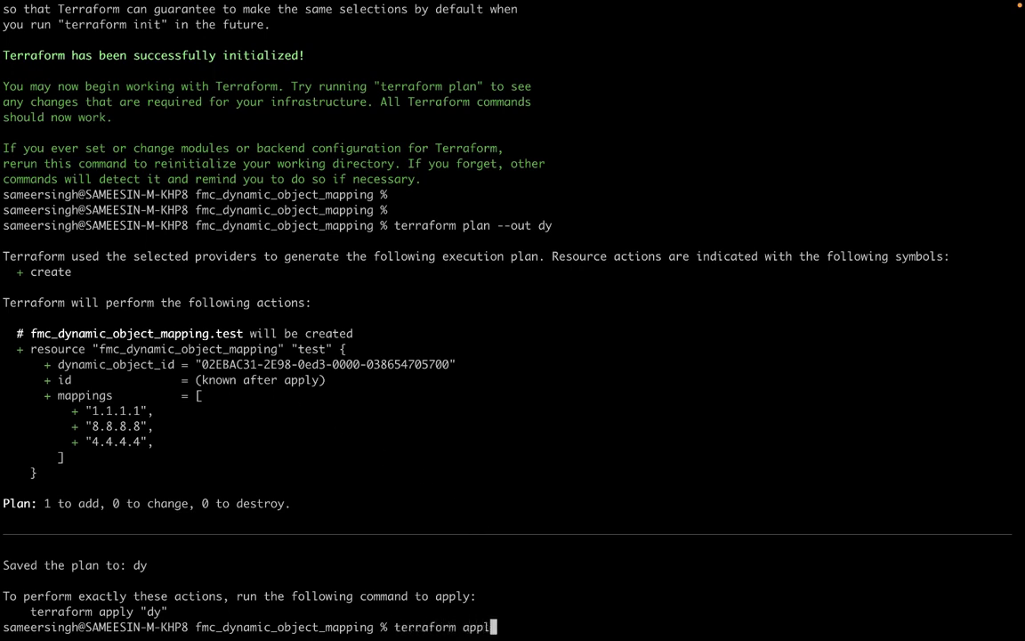
pyautogui.write('y d')
pyautogui.write('y')
pyautogui.press('Return')
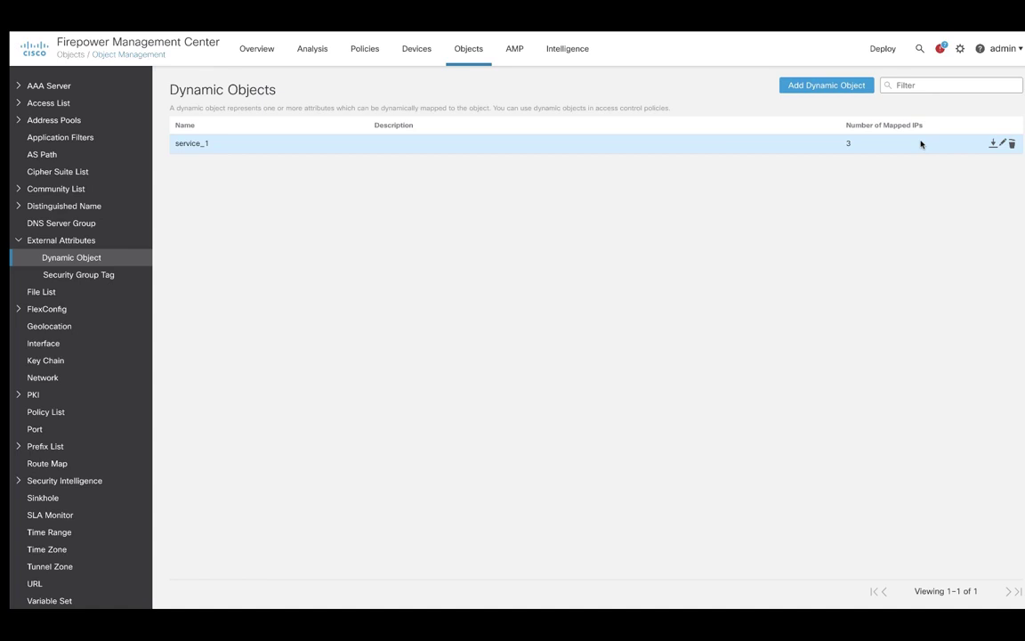
# Apply the re-planned dy so service_1 maps only 1.1.1.1 and 5.5.5.5, then download and open its mappings file
pyautogui.click(992, 143)
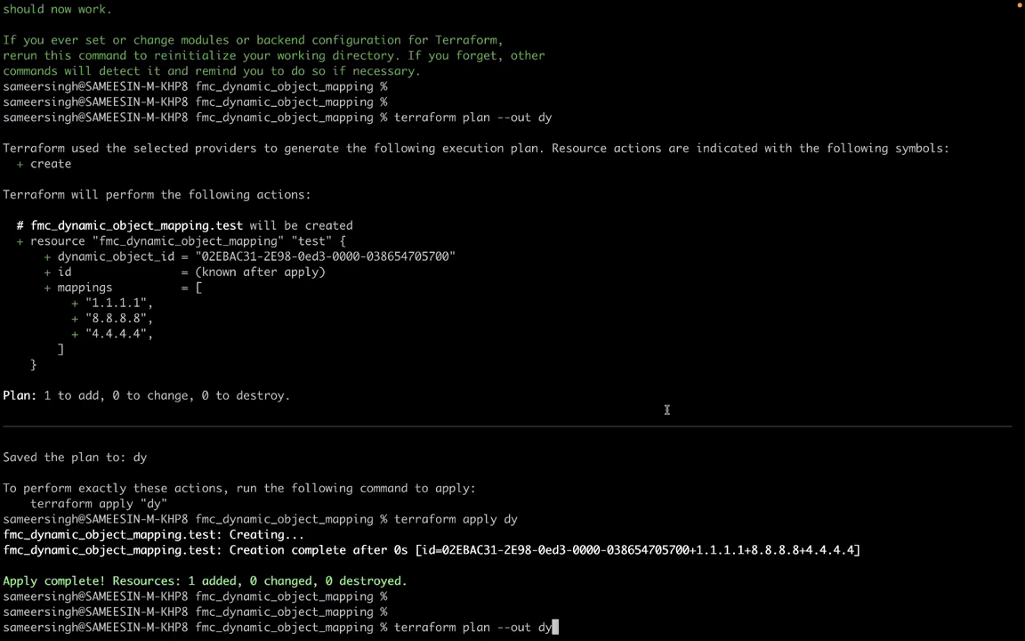
pyautogui.press('Return')
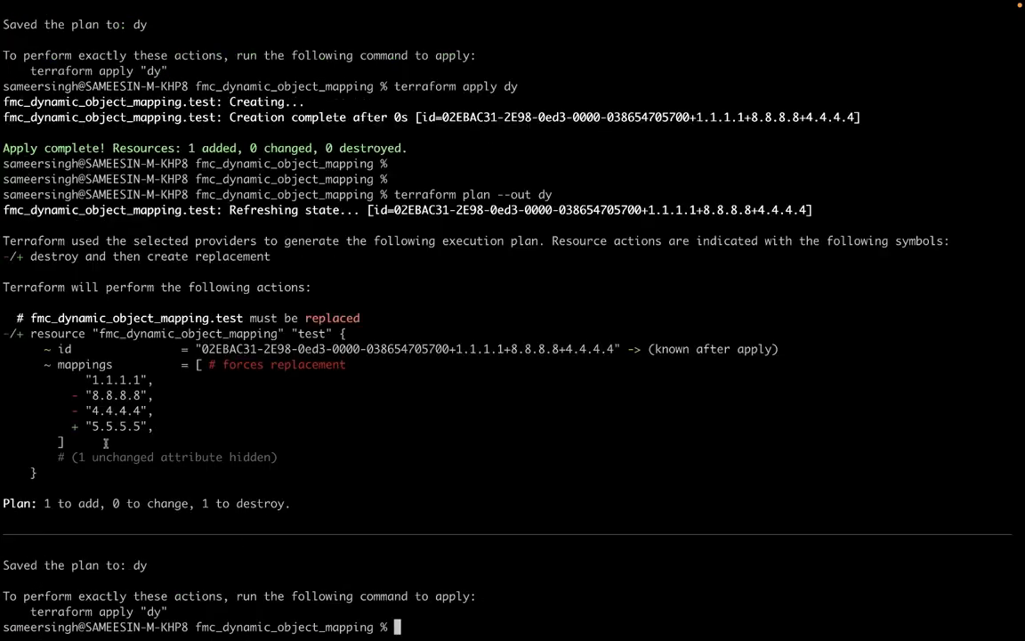
pyautogui.write('terraform apply dy')
pyautogui.press('Return')
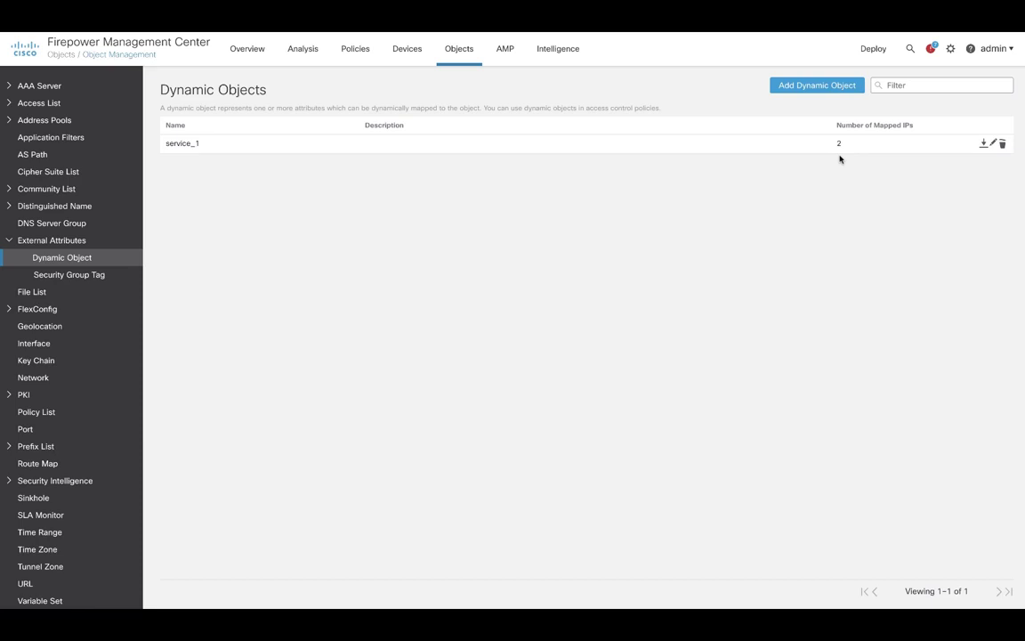
pyautogui.click(984, 144)
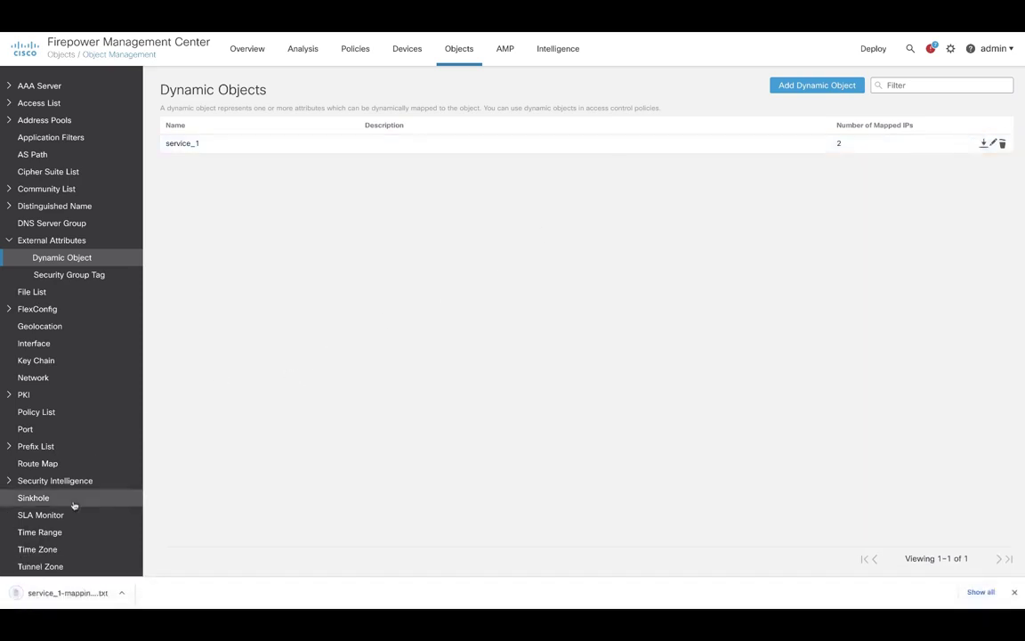
pyautogui.click(56, 591)
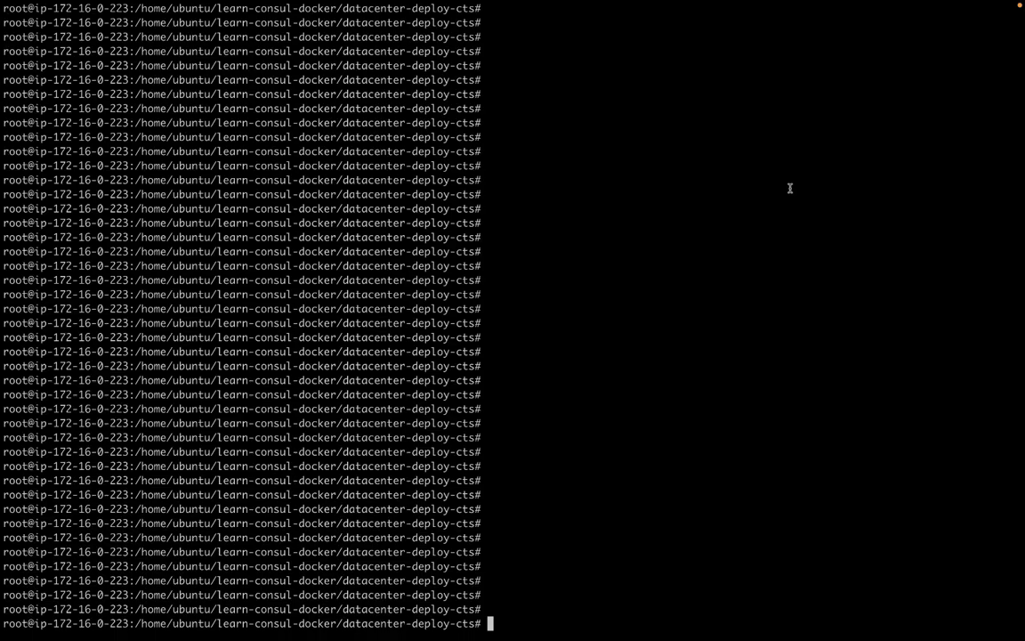
# Run docker ps to show the running consul-client and consul-server containers
pyautogui.write('docker ')
pyautogui.write('ps')
pyautogui.press('Return')
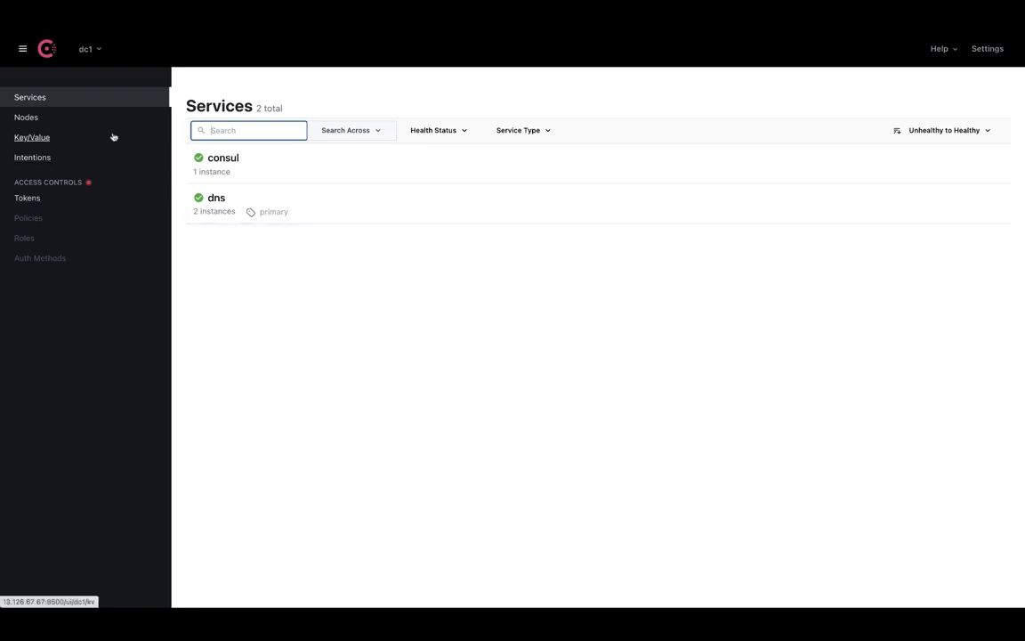
# Check the Nodes list, then view the dns service with its consul-client and consul-server instances
pyautogui.click(70, 121)
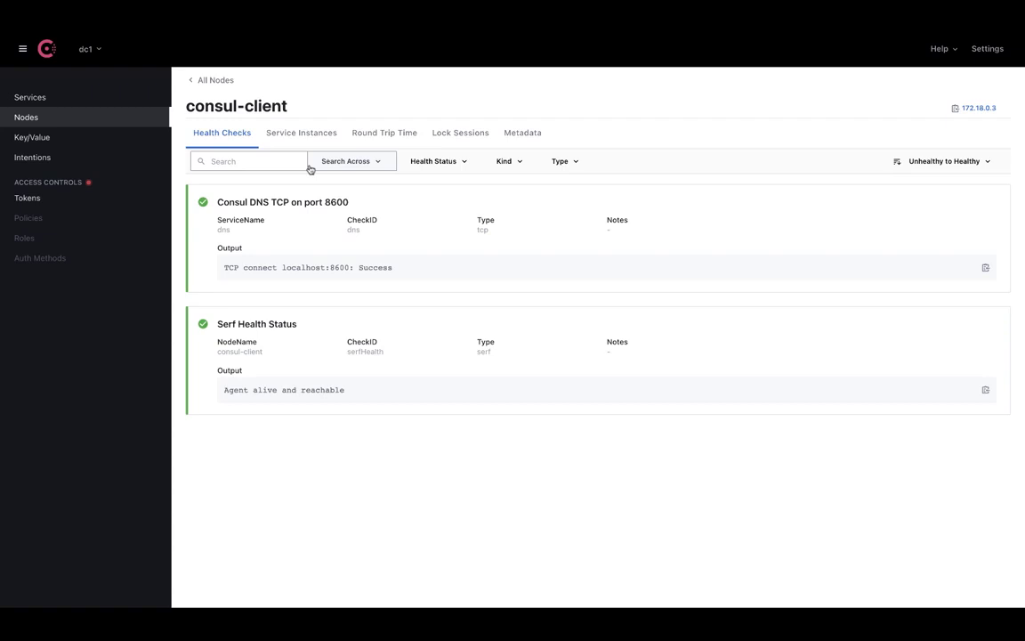
pyautogui.click(83, 104)
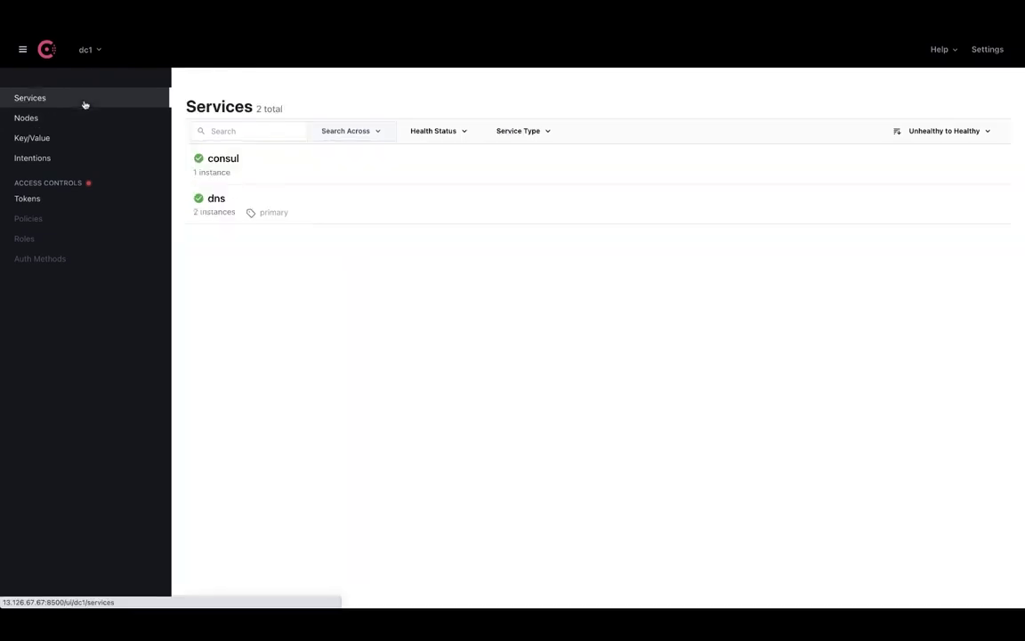
pyautogui.click(219, 209)
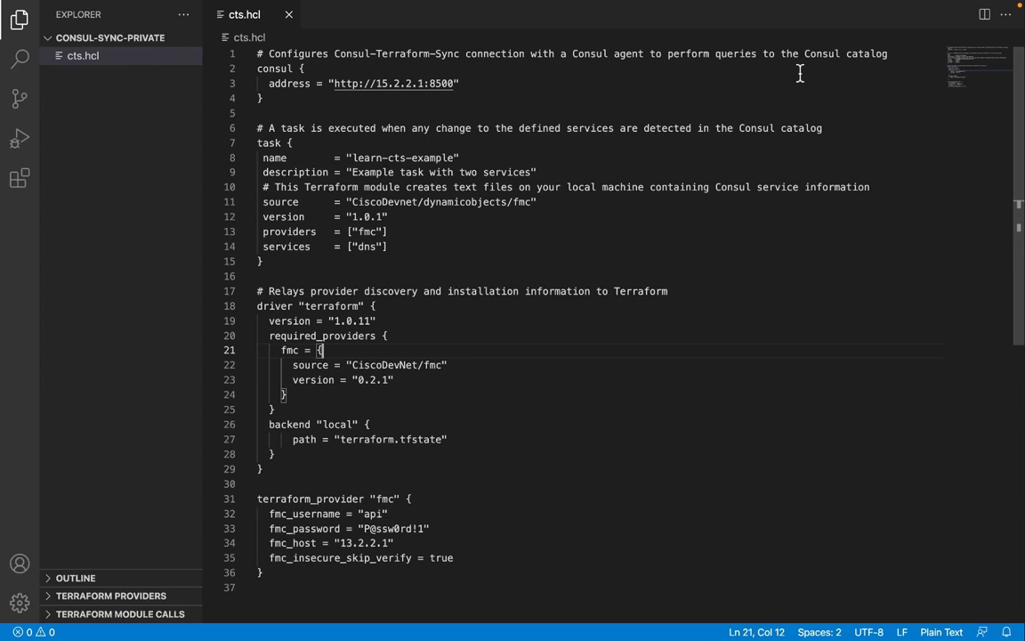
pyautogui.click(396, 98)
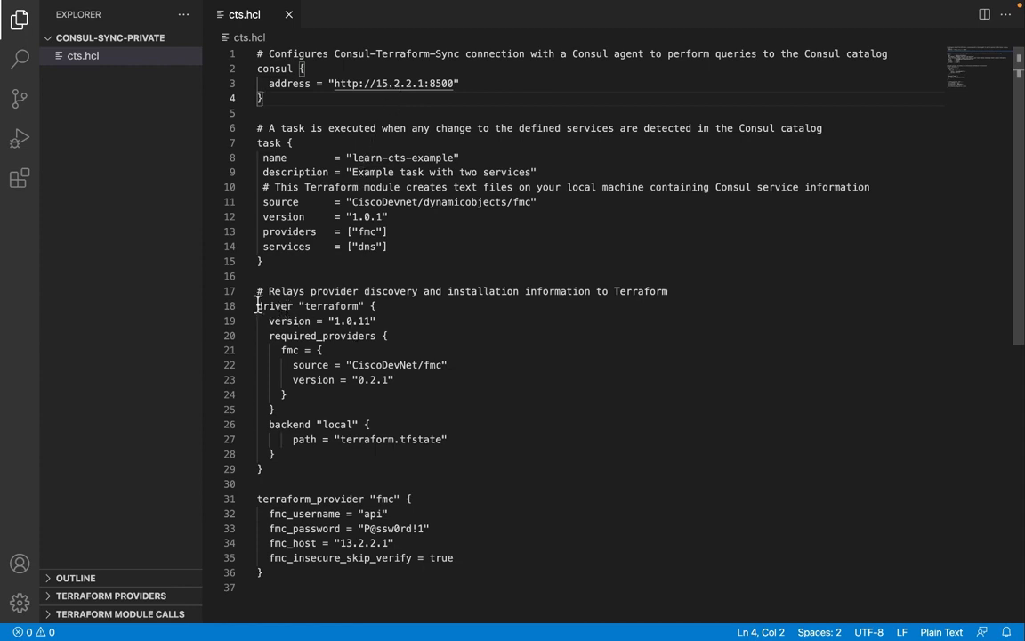
pyautogui.moveTo(257, 306)
pyautogui.mouseDown()
pyautogui.moveTo(254, 443)
pyautogui.moveTo(272, 471)
pyautogui.mouseUp()
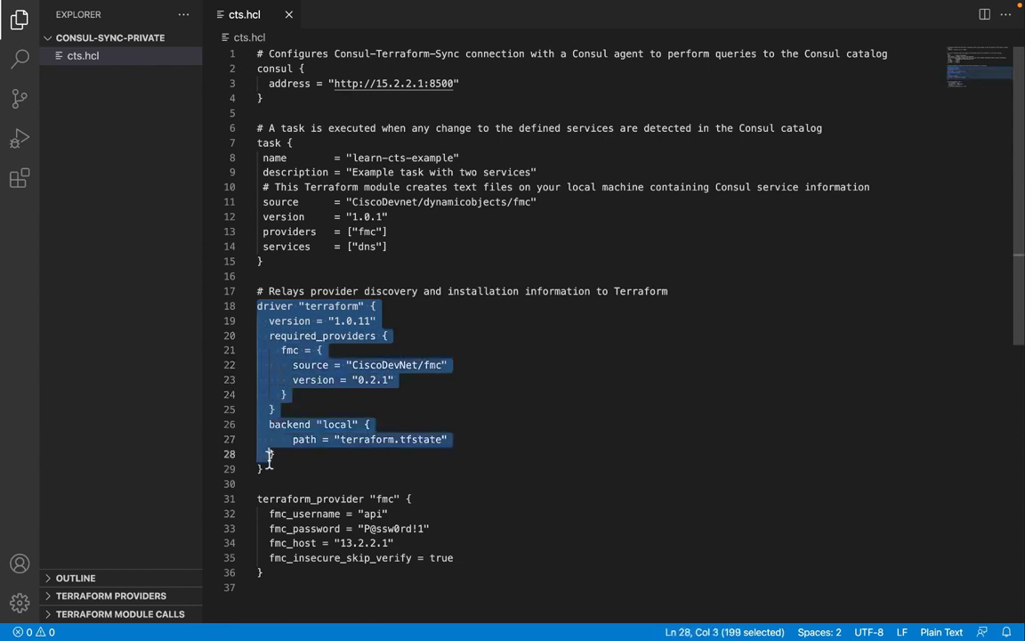
pyautogui.click(279, 471)
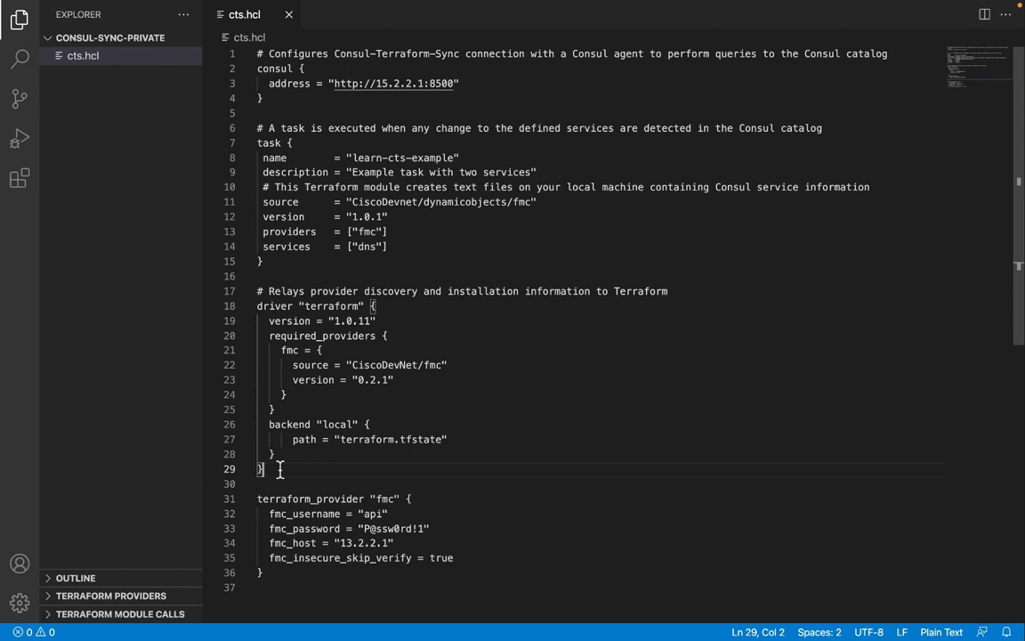
pyautogui.click(265, 572)
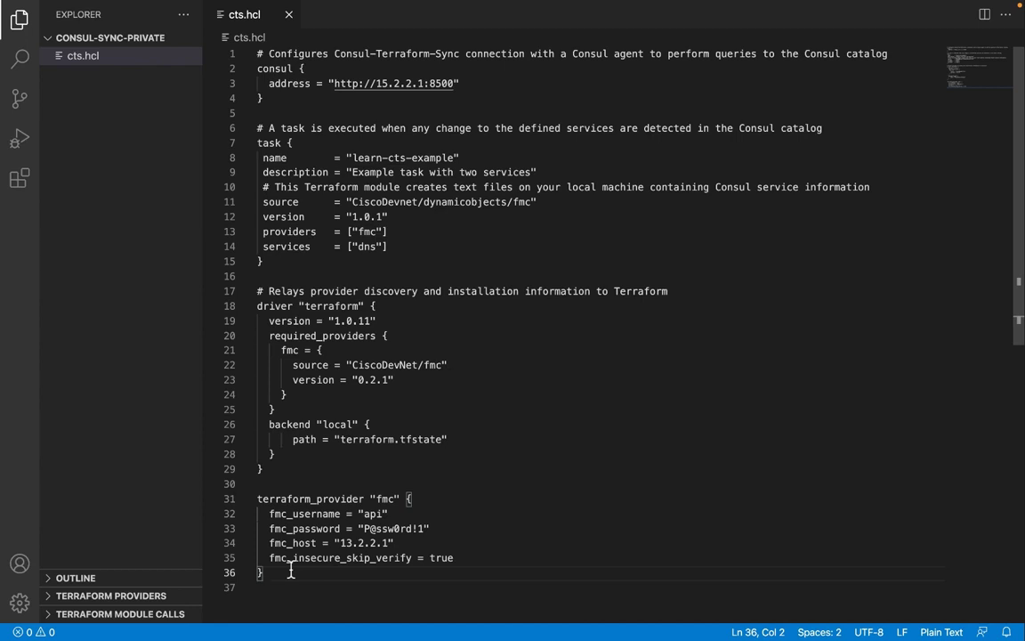
pyautogui.click(299, 145)
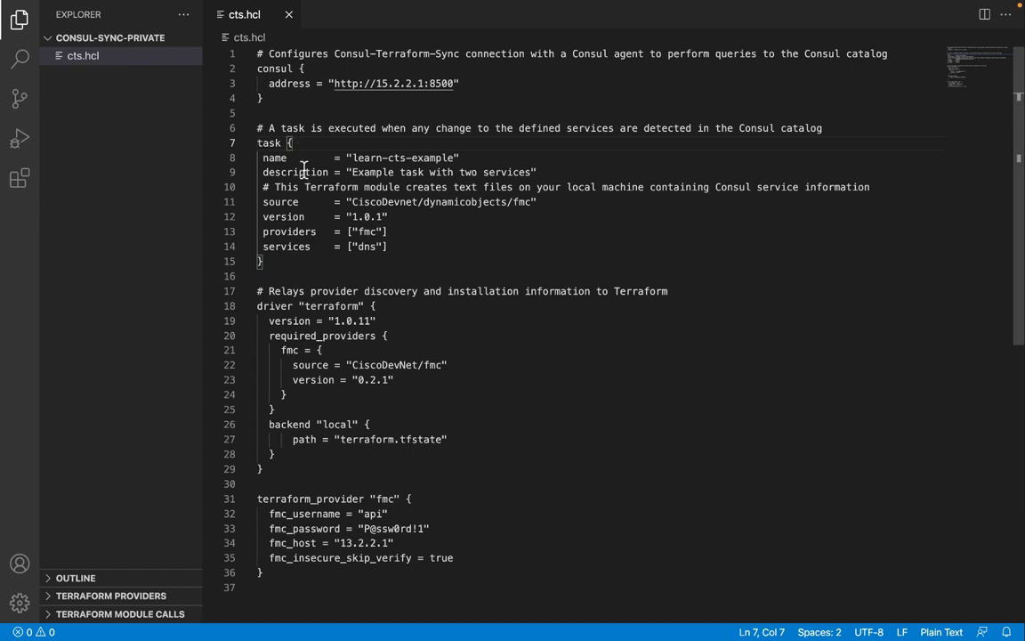
pyautogui.click(303, 172)
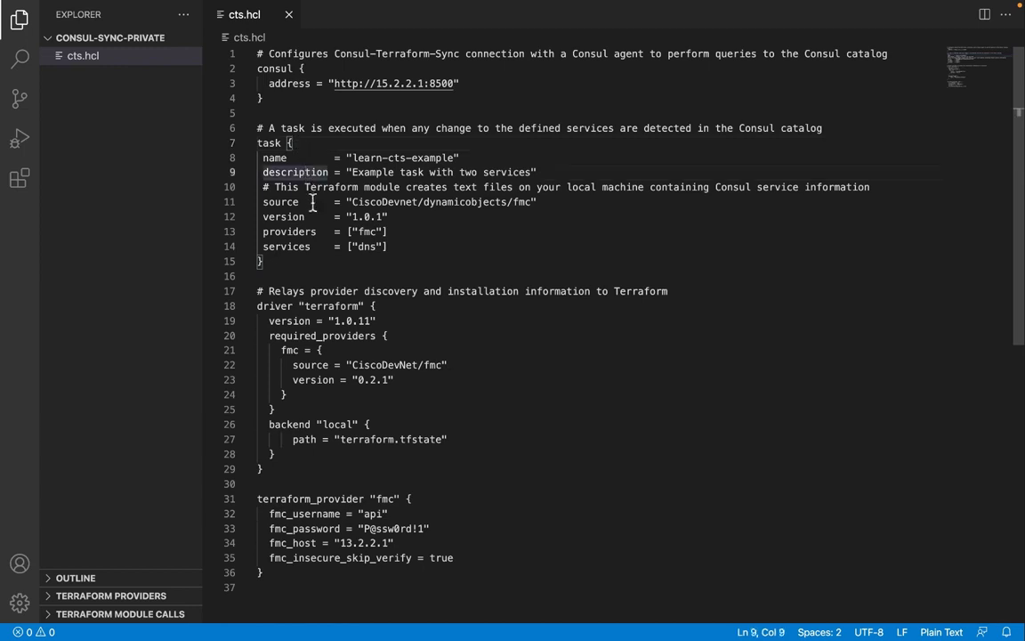
pyautogui.click(314, 246)
pyautogui.click(406, 247)
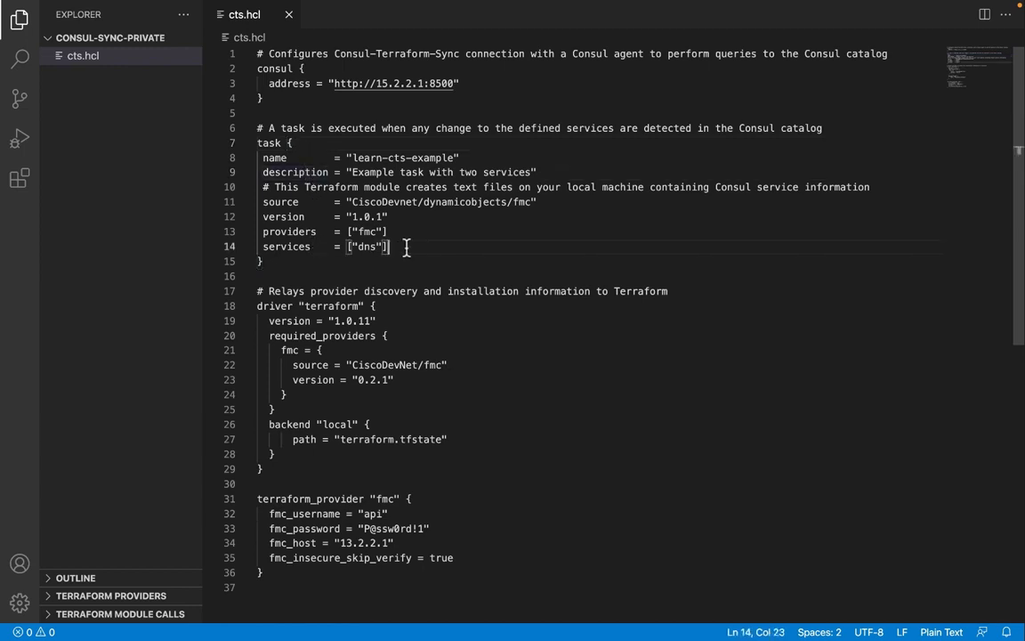
pyautogui.click(411, 233)
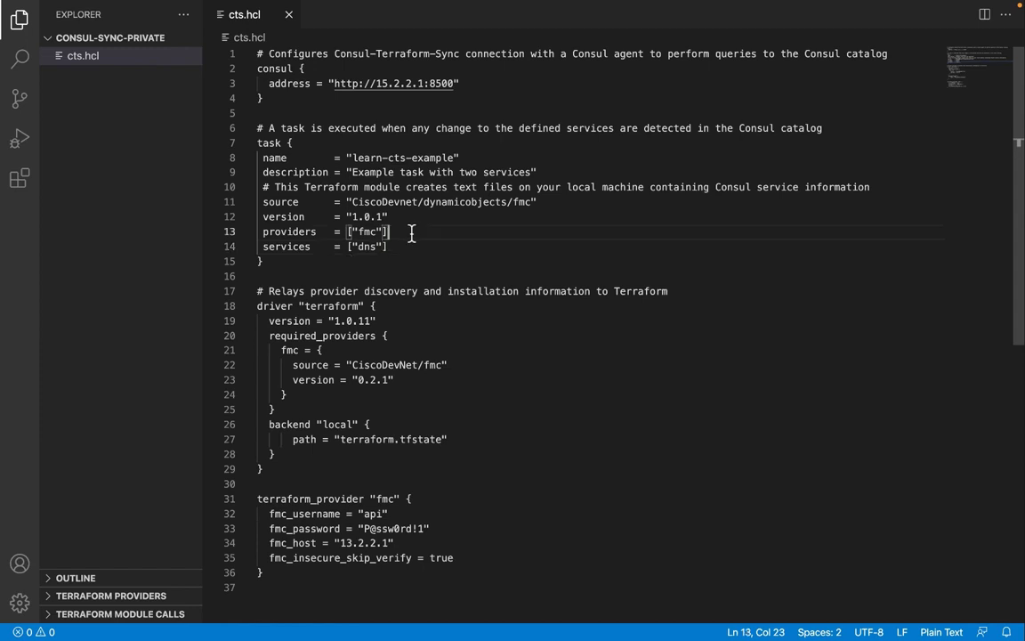
pyautogui.click(562, 202)
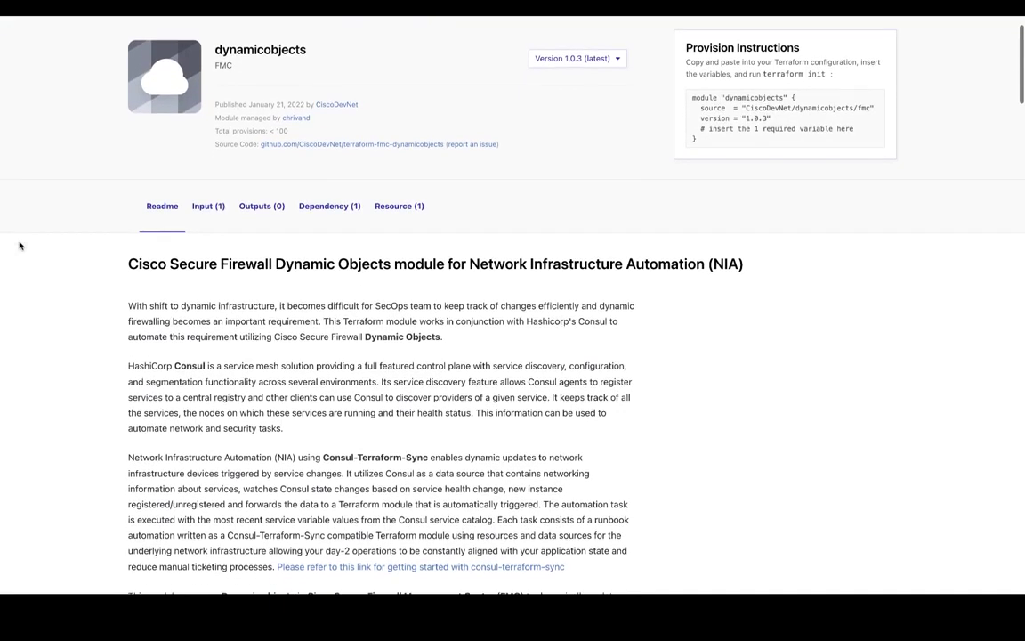
pyautogui.scroll(-5, 20, 246)
pyautogui.scroll(-3, 19, 246)
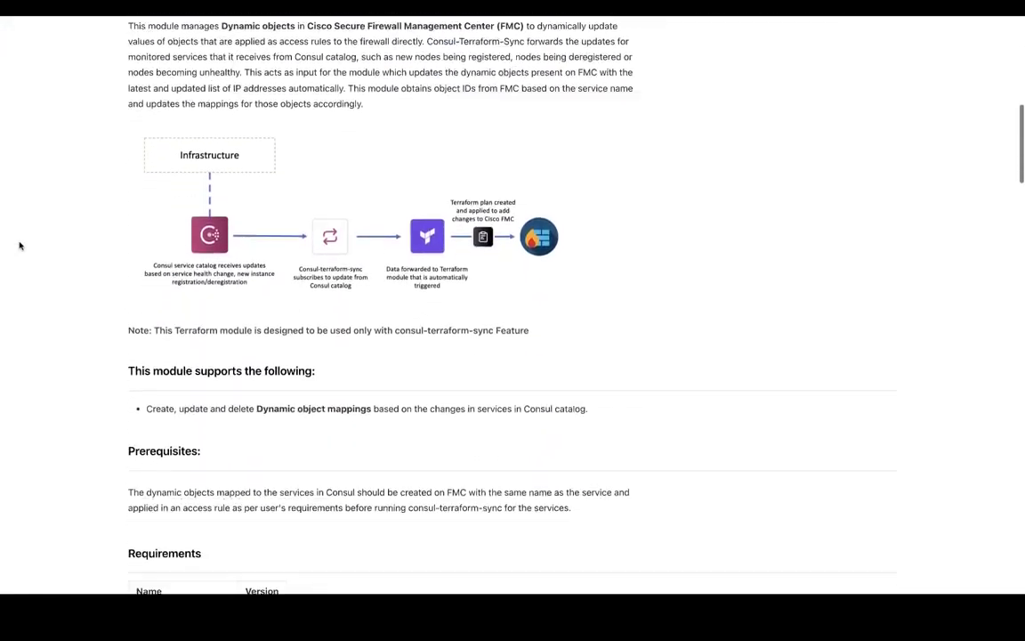
pyautogui.scroll(-2, 20, 245)
pyautogui.scroll(-2, 19, 246)
pyautogui.scroll(-5, 20, 246)
pyautogui.scroll(-6, 20, 246)
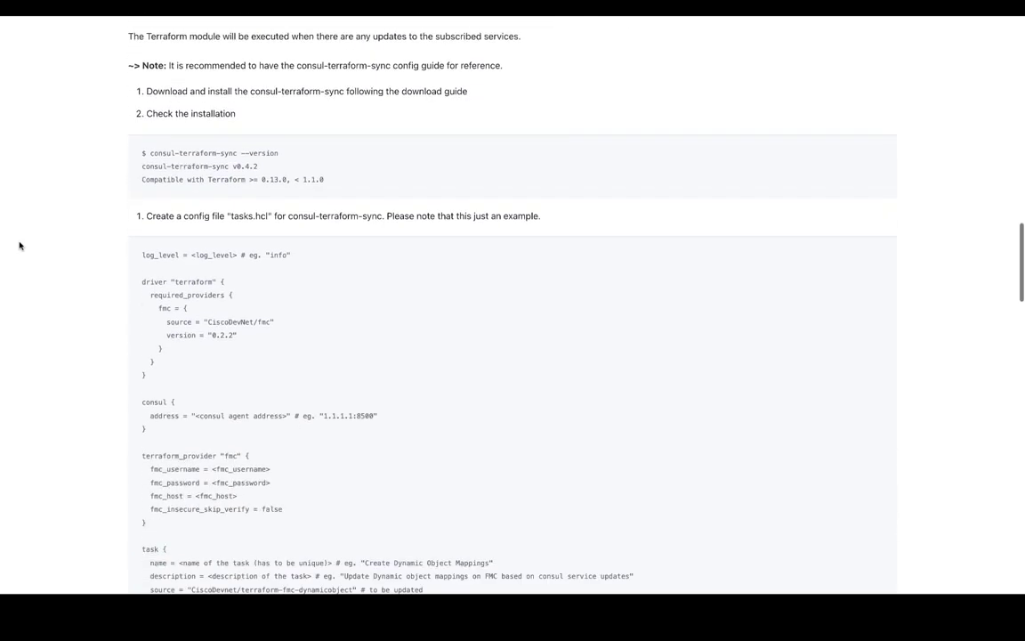
pyautogui.scroll(-6, 20, 246)
pyautogui.scroll(-4, 20, 246)
pyautogui.scroll(-3, 19, 246)
pyautogui.scroll(-10, 19, 245)
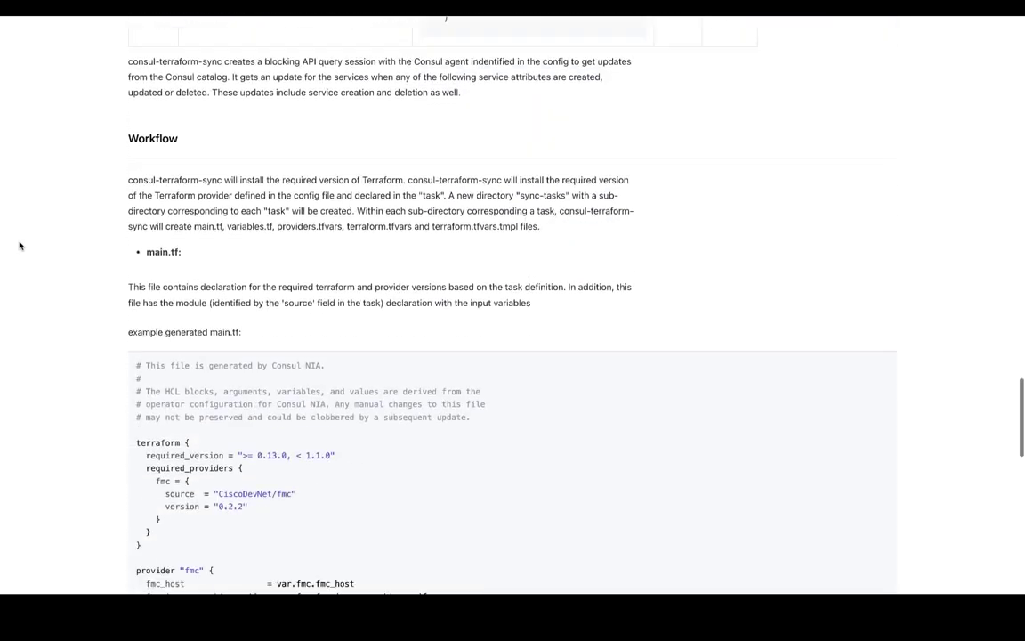
pyautogui.scroll(20, 20, 245)
pyautogui.scroll(18, 20, 246)
pyautogui.scroll(10, 20, 246)
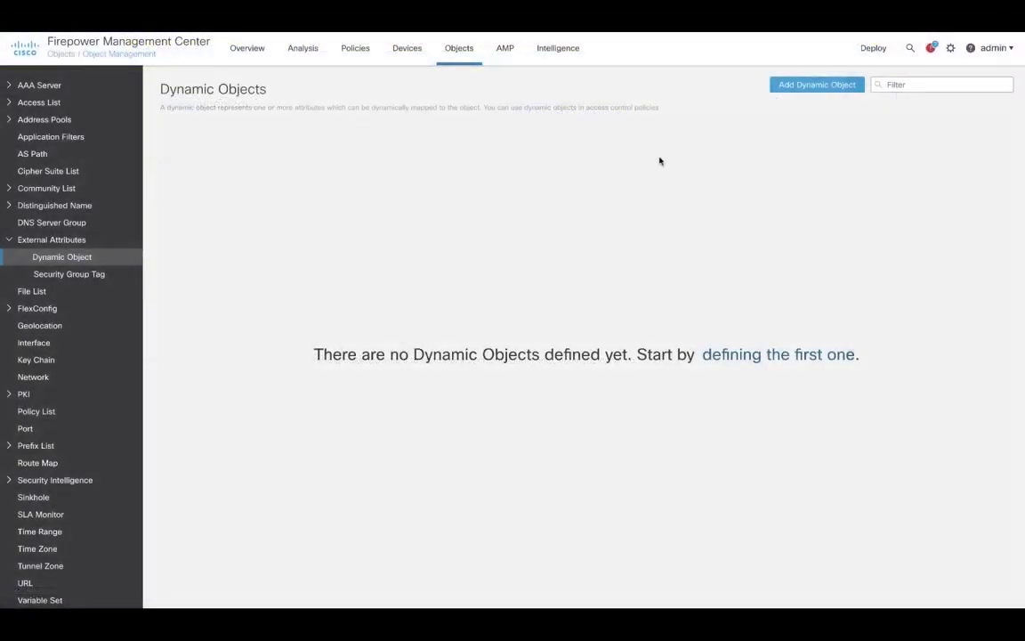
# Add and save a new dynamic object named dns
pyautogui.click(810, 85)
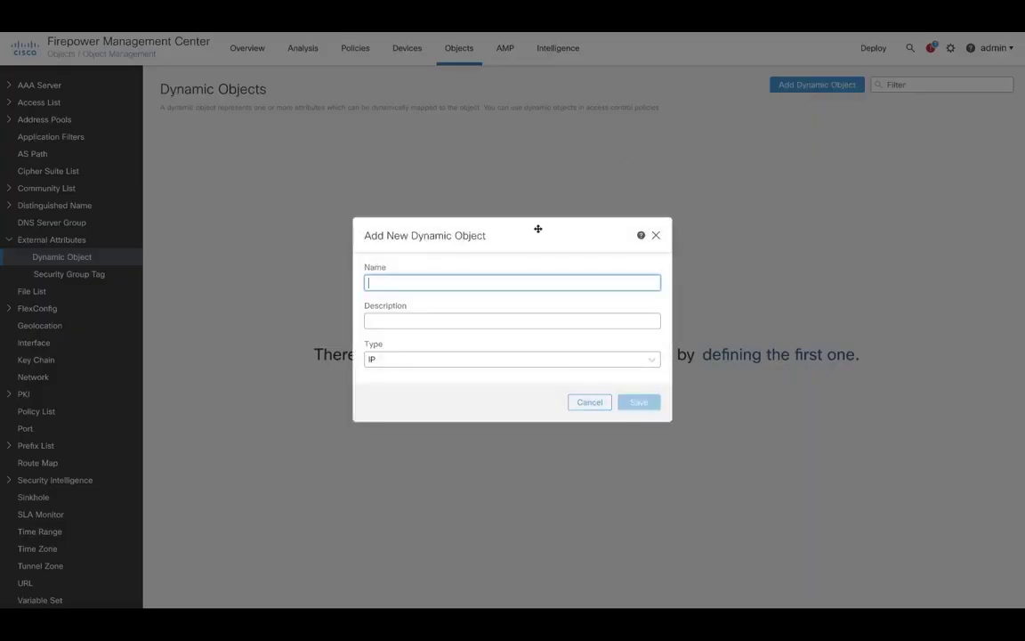
pyautogui.write('dns')
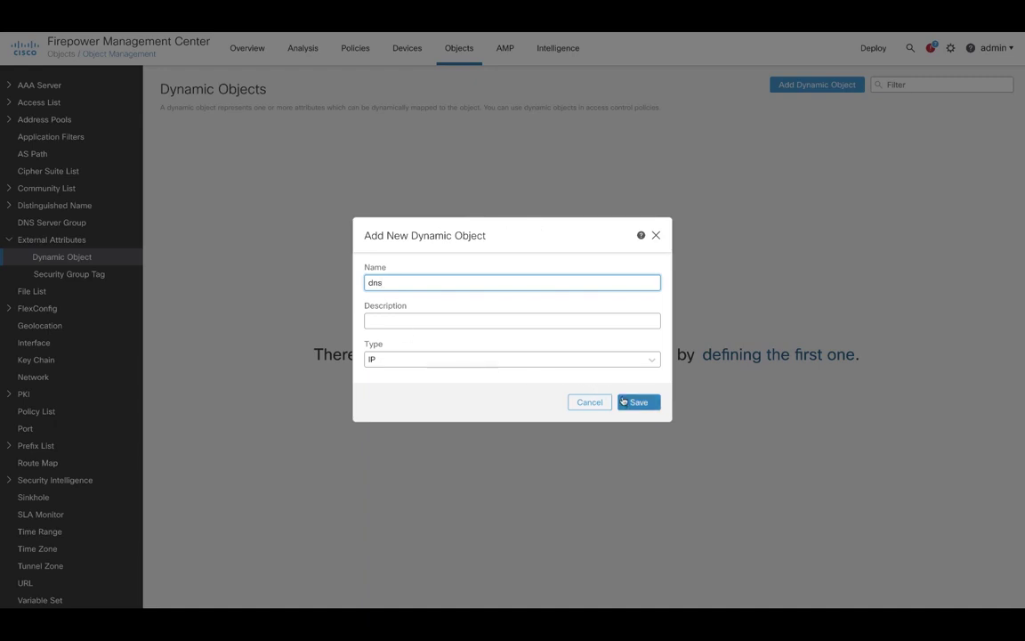
pyautogui.click(634, 402)
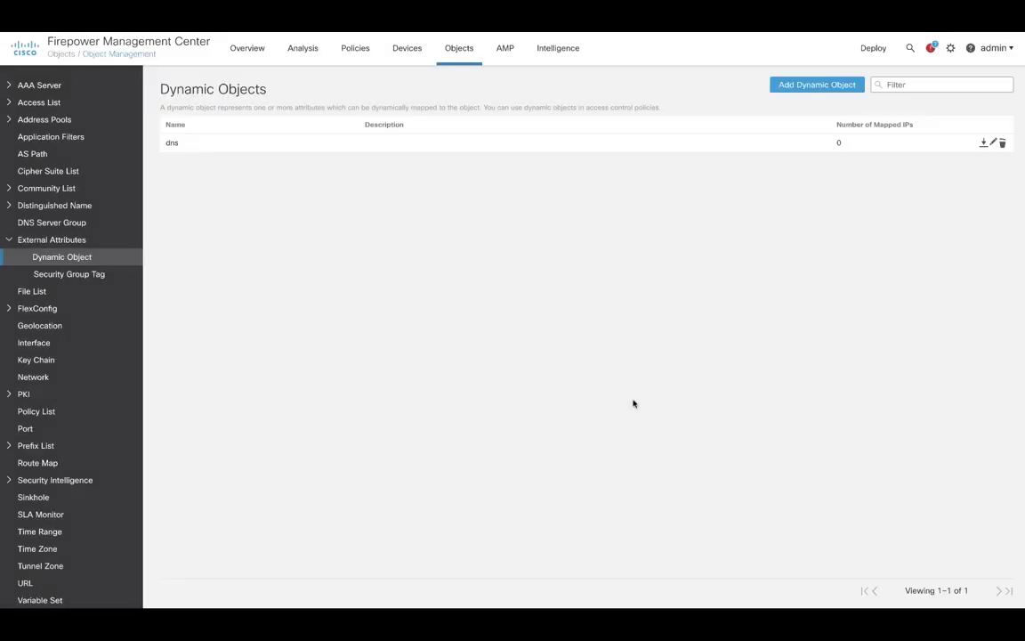
pyautogui.moveTo(355, 48)
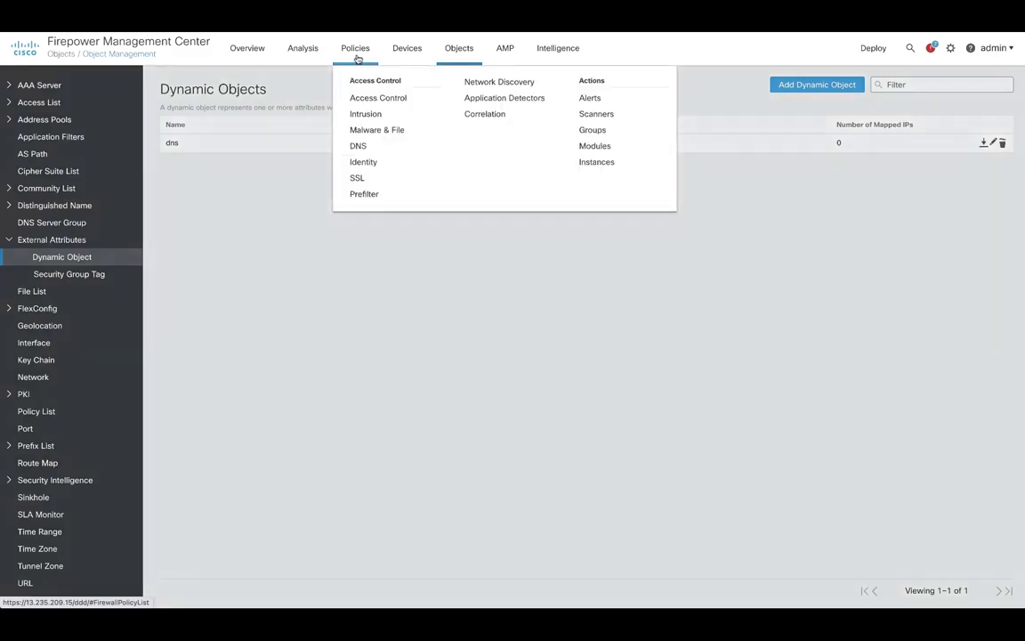
# Start a new rule named rule-1 in the FTD-1 access control policy
pyautogui.click(372, 103)
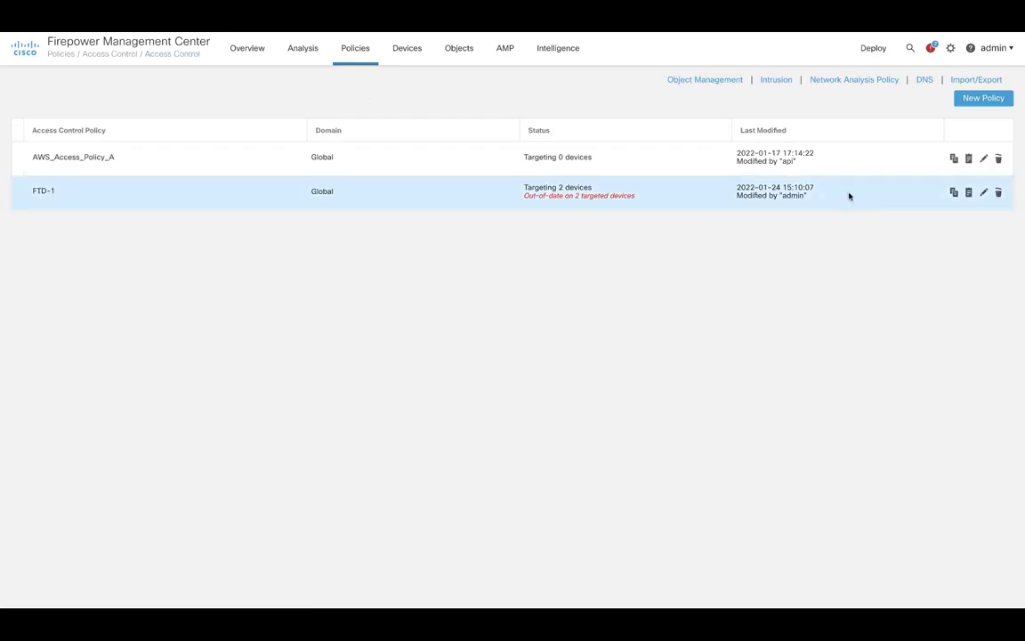
pyautogui.click(985, 194)
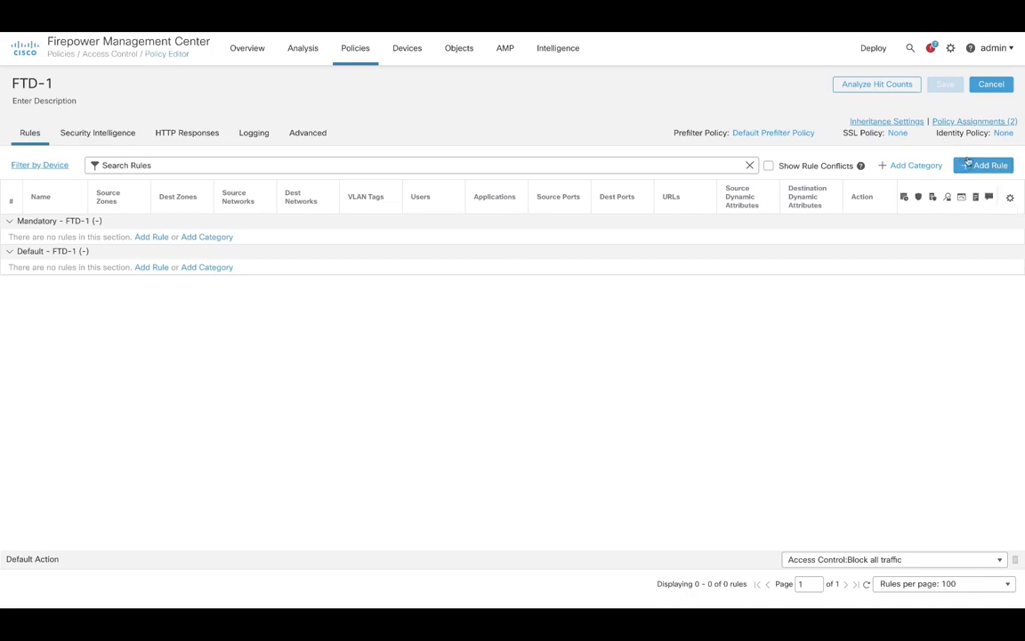
pyautogui.click(973, 165)
pyautogui.write('ru')
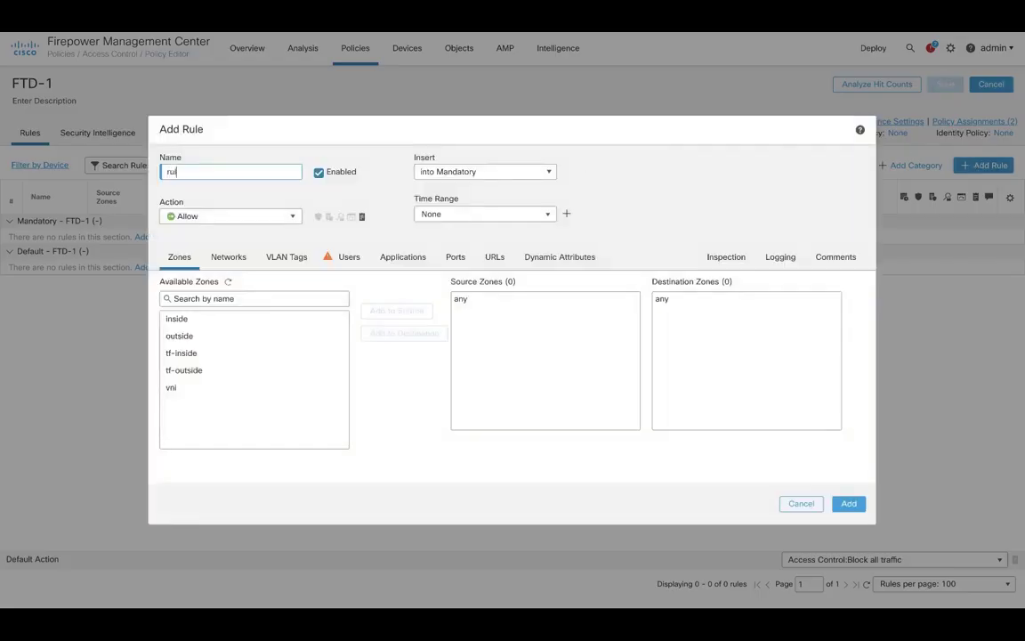
pyautogui.write('le-1')
# Set rule-1's source to the dns dynamic object, add the rule, and save the policy
pyautogui.click(529, 260)
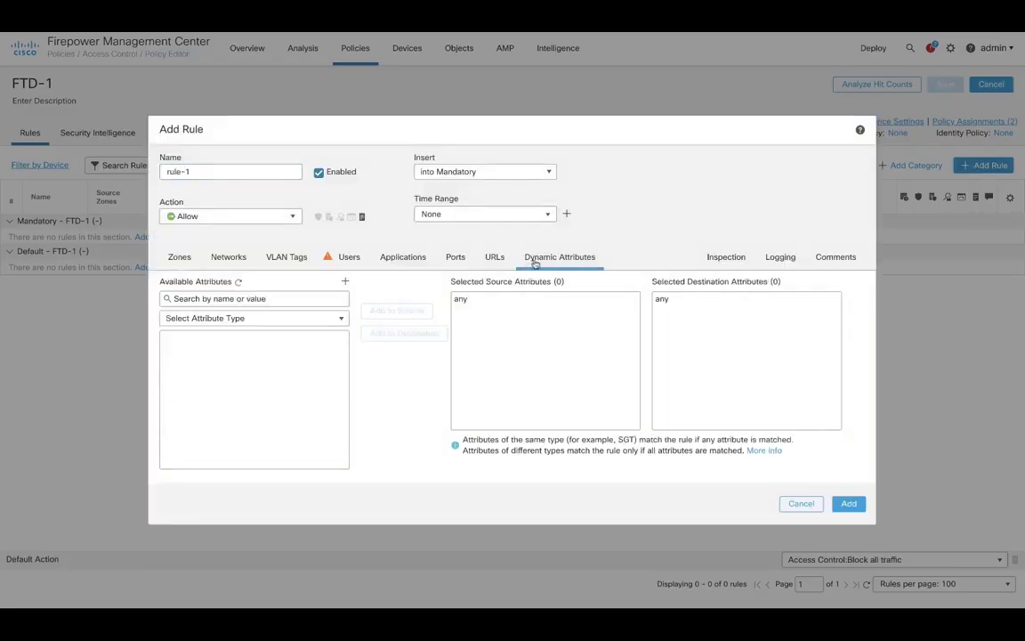
pyautogui.click(298, 321)
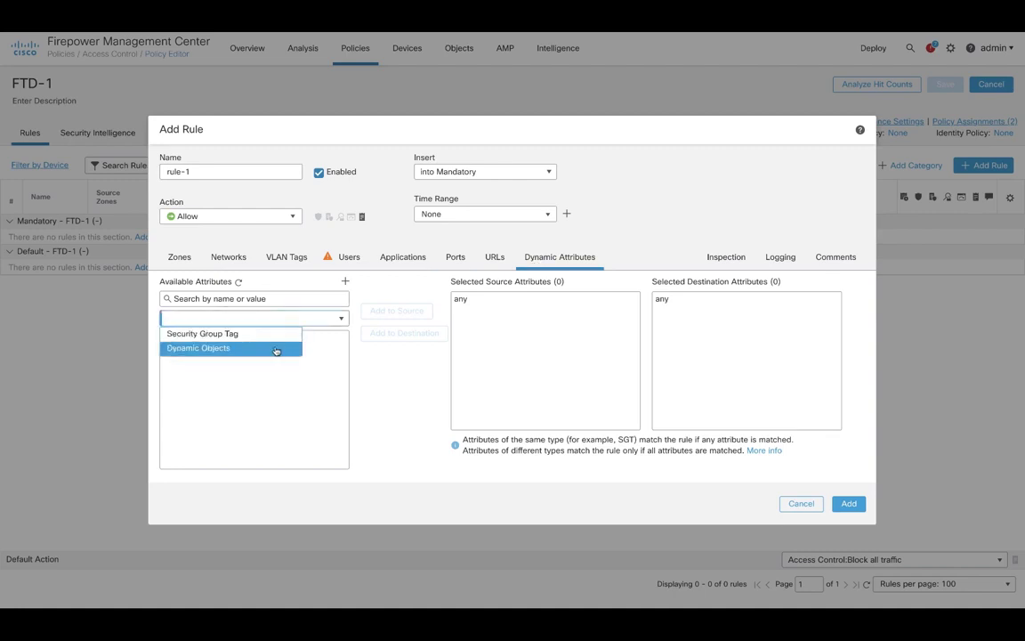
pyautogui.click(283, 348)
pyautogui.click(388, 311)
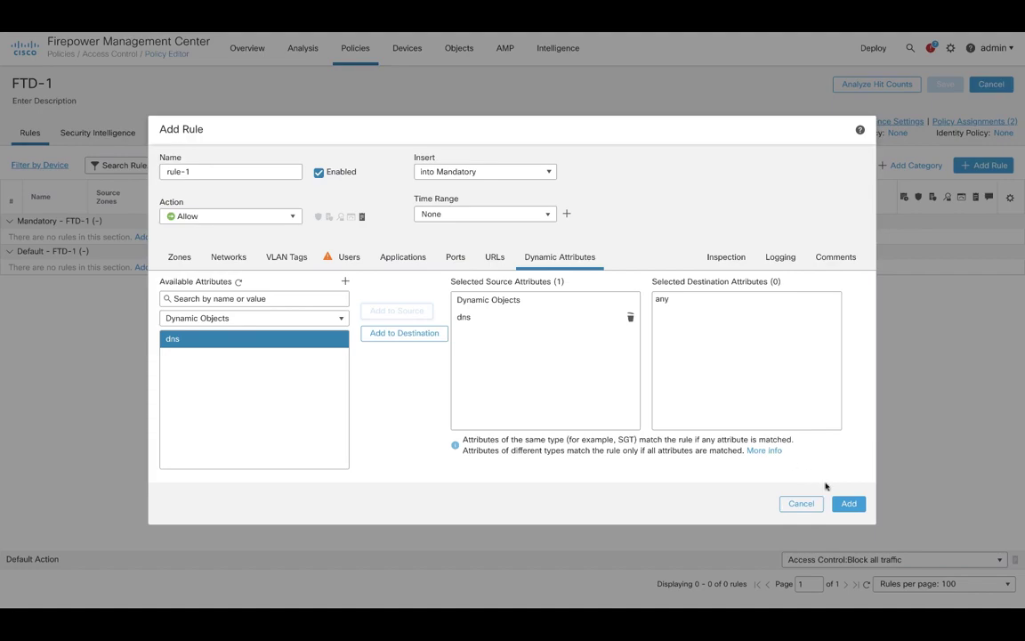
pyautogui.click(849, 504)
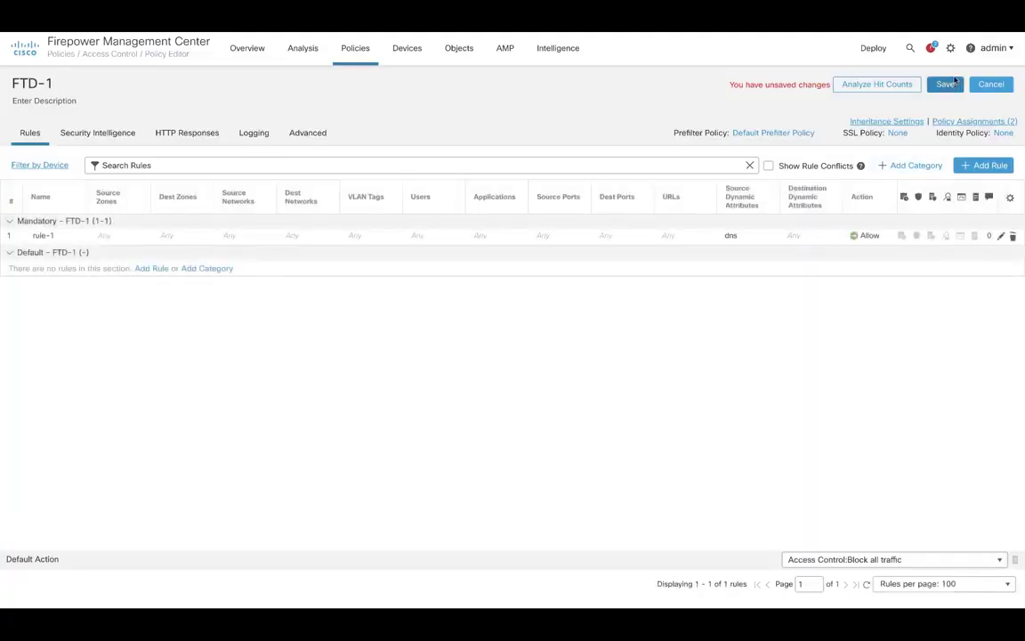
pyautogui.click(951, 85)
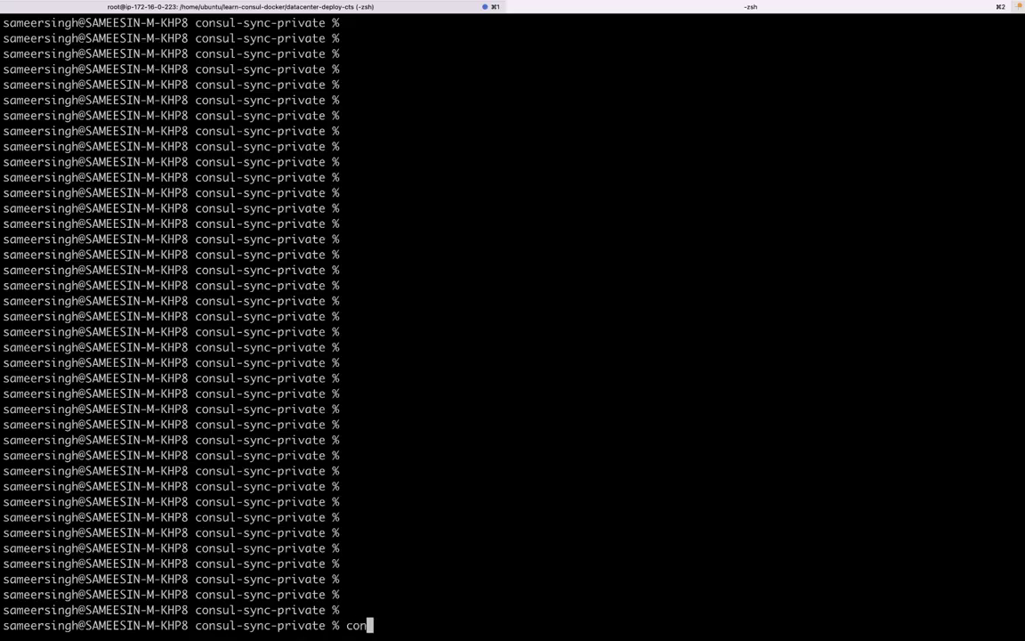
# Confirm Consul-Terraform-Sync is version v0.4.2 and list the project files
pyautogui.write('sul')
pyautogui.write('-terraform-sync -ver')
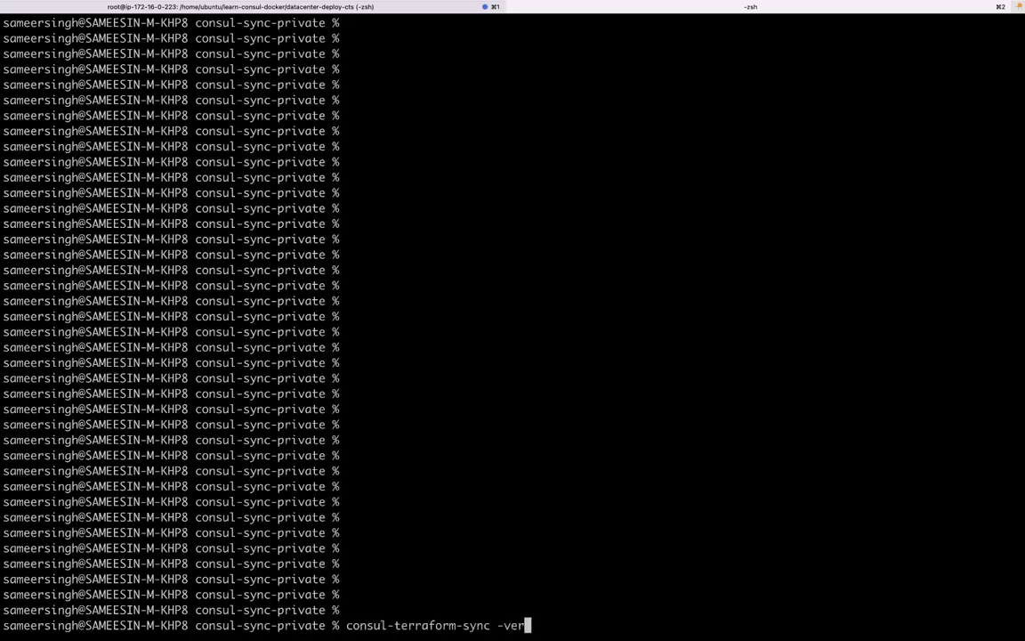
pyautogui.write('sion')
pyautogui.press('Return')
pyautogui.press('Return')
pyautogui.press('Return')
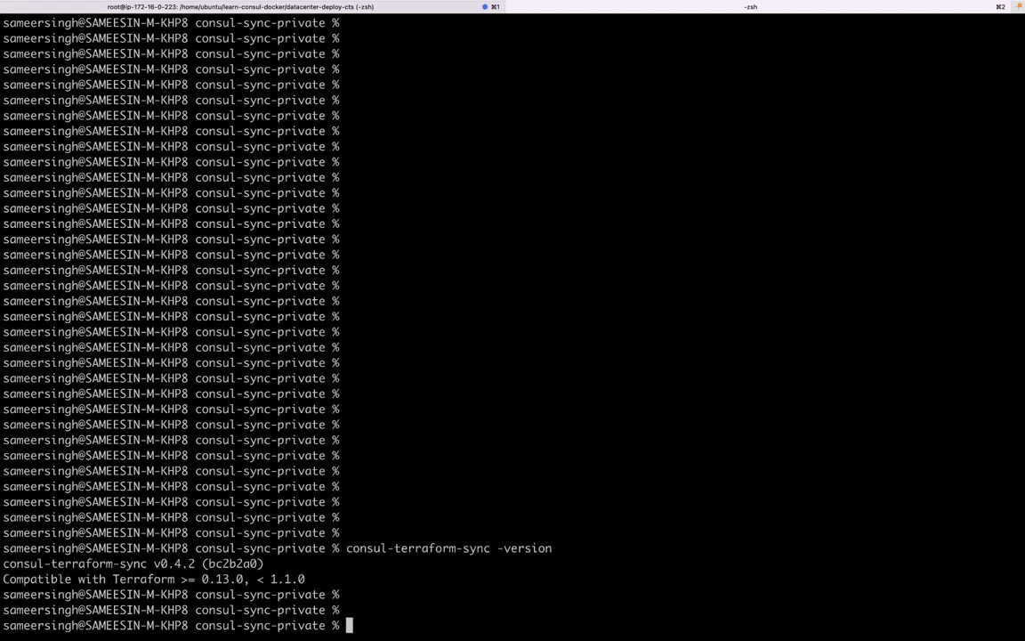
pyautogui.write('ls')
pyautogui.press('Return')
# Start Consul-Terraform-Sync with -config-file=cts.hcl
pyautogui.press('Up')
pyautogui.press('Up')
pyautogui.press('BackSpace')
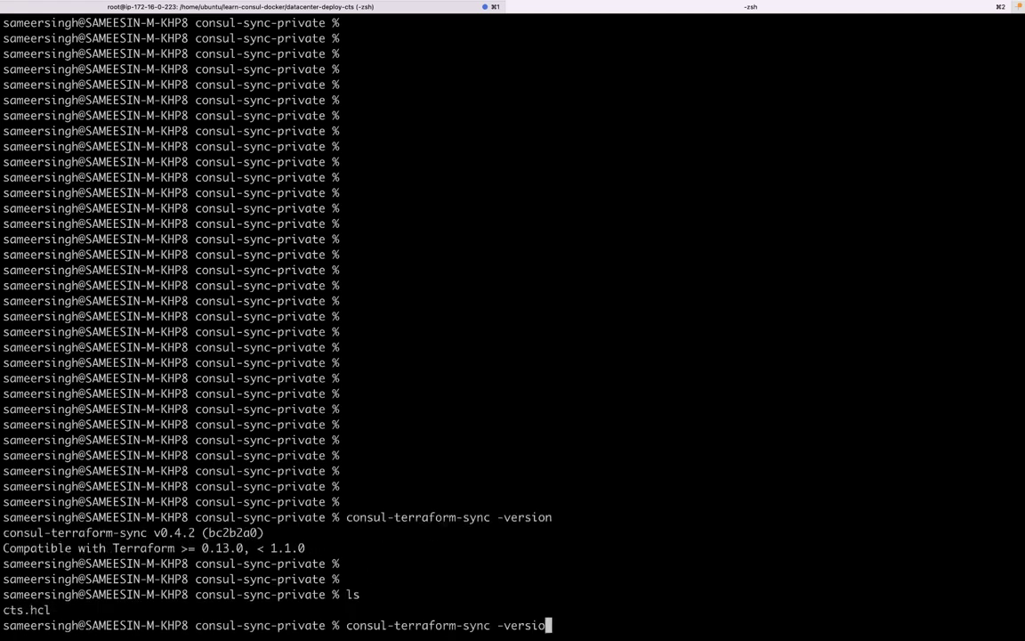
pyautogui.press('BackSpace')
pyautogui.press('BackSpace')
pyautogui.press('BackSpace')
pyautogui.press('BackSpace')
pyautogui.press('BackSpace')
pyautogui.press('BackSpace')
pyautogui.write('conf')
pyautogui.write('ig-file')
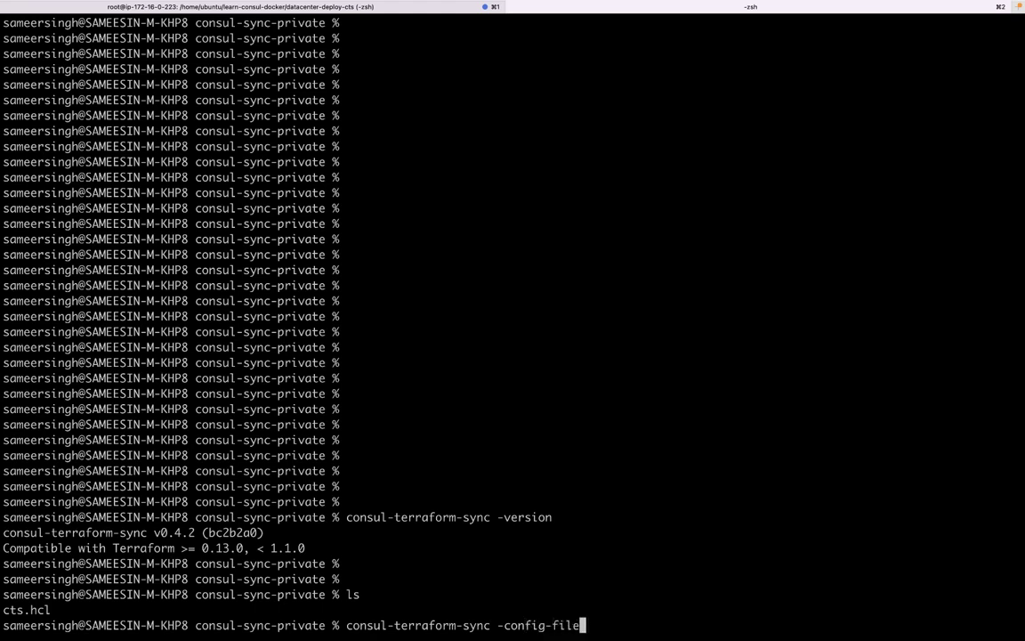
pyautogui.write('=cts.')
pyautogui.write('hcl')
pyautogui.press('Return')
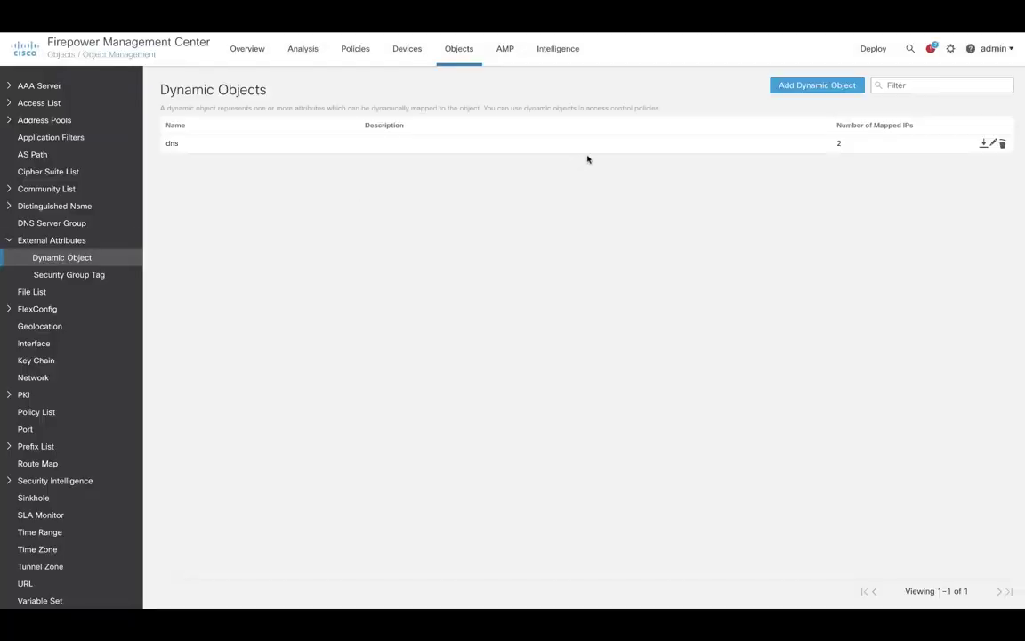
# Download the dns object's mappings, listing 172.18.0.3 and 172.18.0.2
pyautogui.click(984, 144)
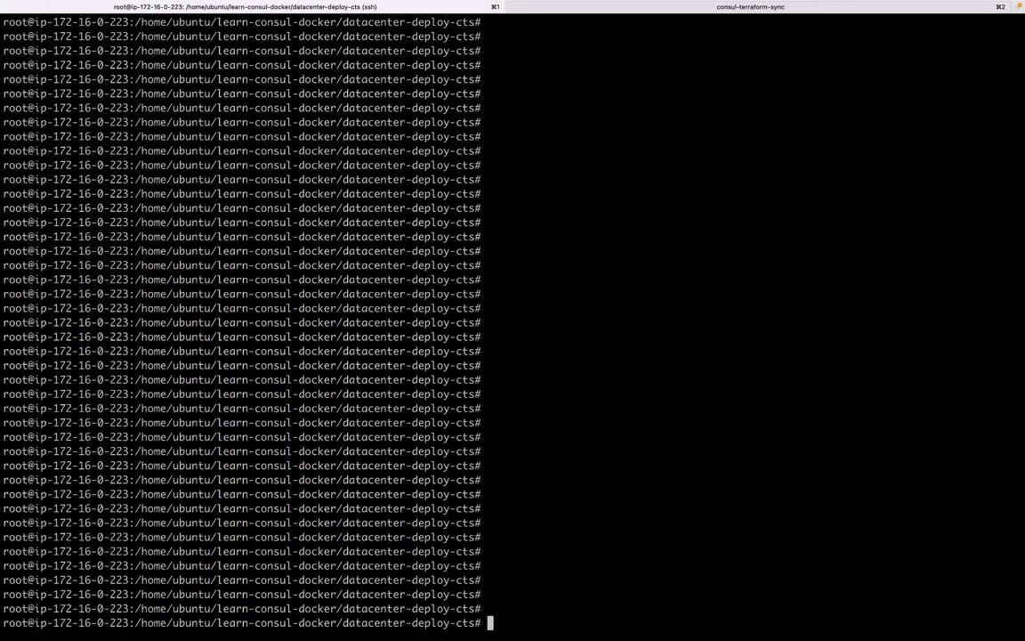
# List the folder and start consul-client-2 with docker-compose -f docker-compose-2.yml up -d
pyautogui.write('ls ')
pyautogui.write('-l')
pyautogui.press('Return')
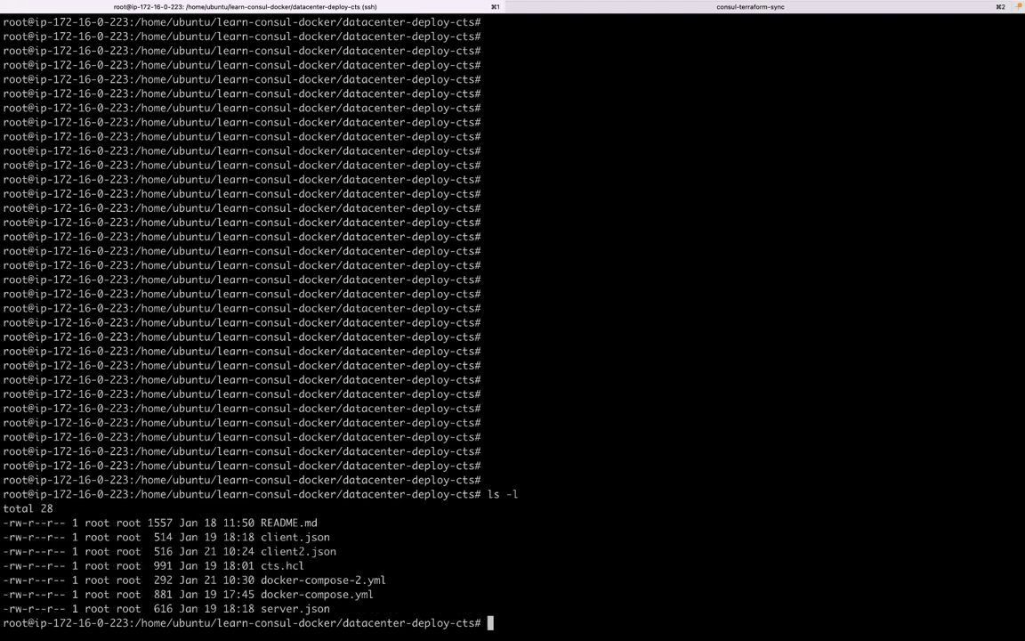
pyautogui.write('docker-compose -f docker-compose-2.yml up -d')
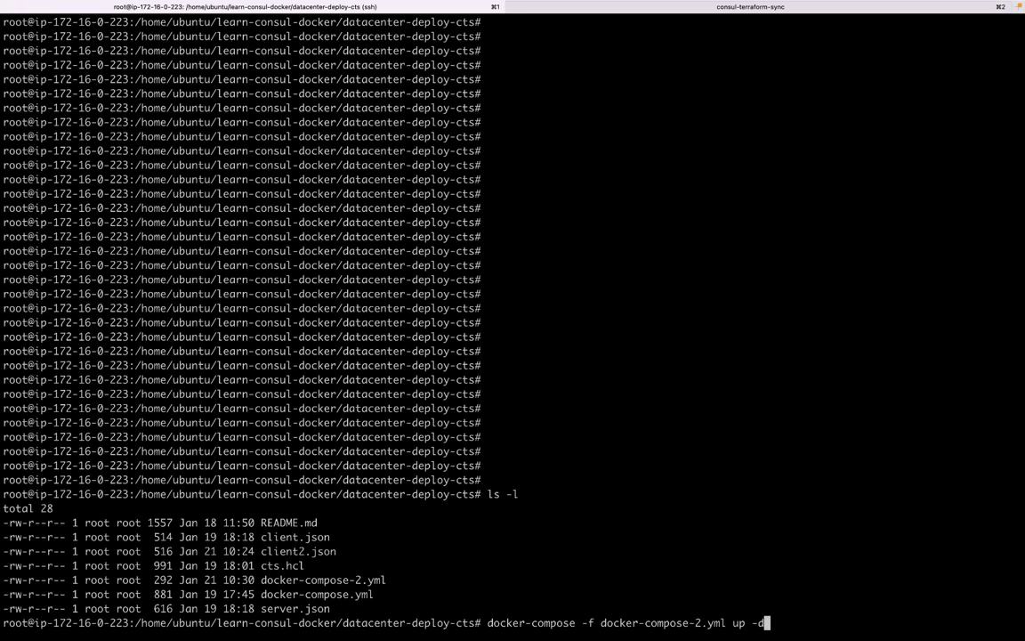
pyautogui.press('Return')
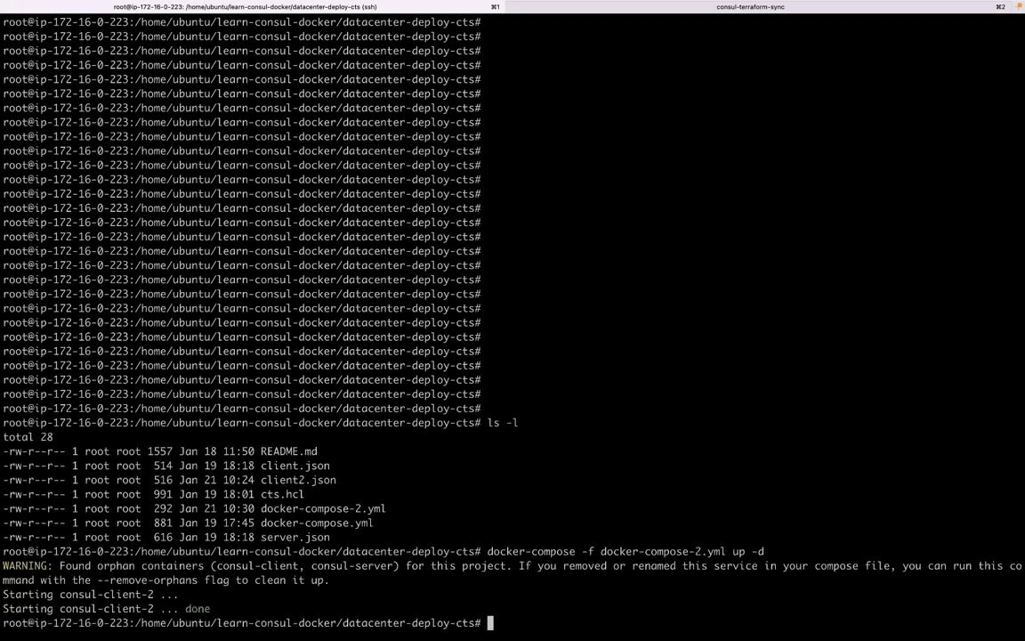
pyautogui.press('Return')
# Run docker ps and select the new consul-client-2 container's ID
pyautogui.press('Return')
pyautogui.write('docker p')
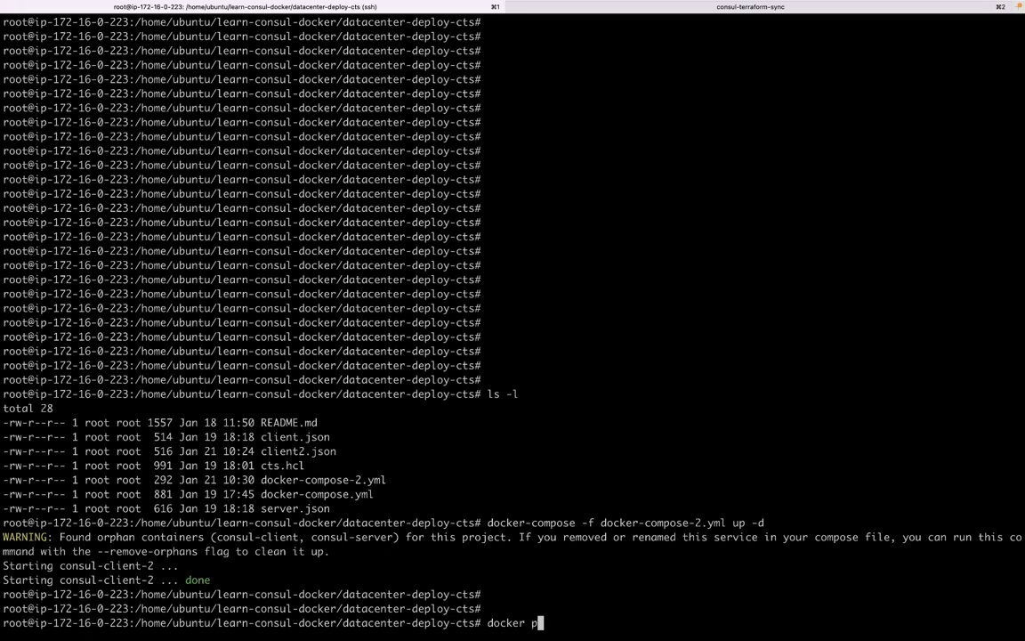
pyautogui.write('s')
pyautogui.press('Return')
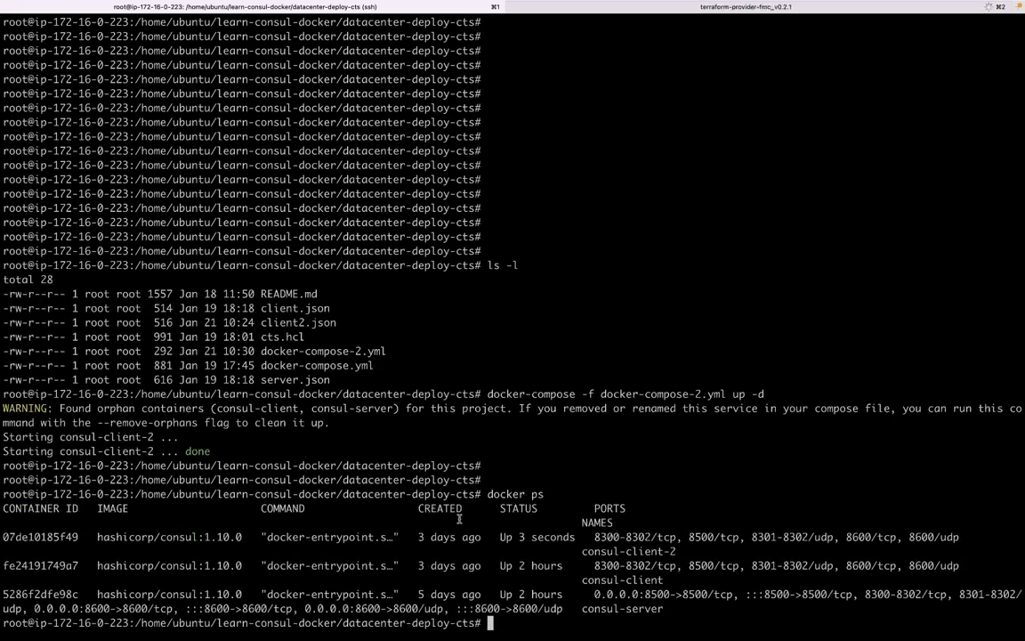
pyautogui.doubleClick(42, 537)
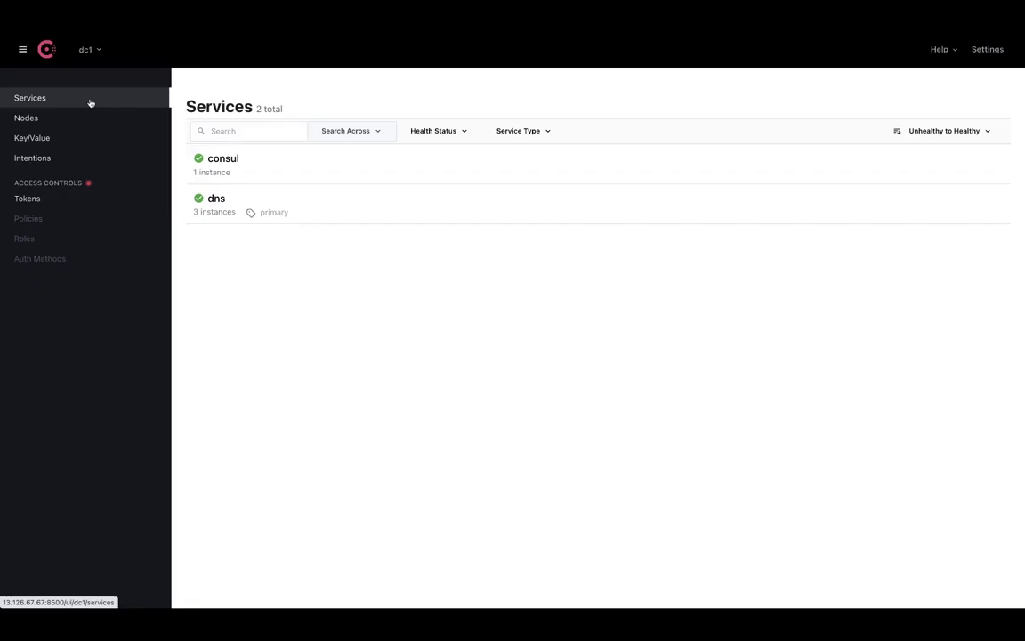
# View the dns service's instance on consul-client-2 and its passing checks
pyautogui.click(213, 210)
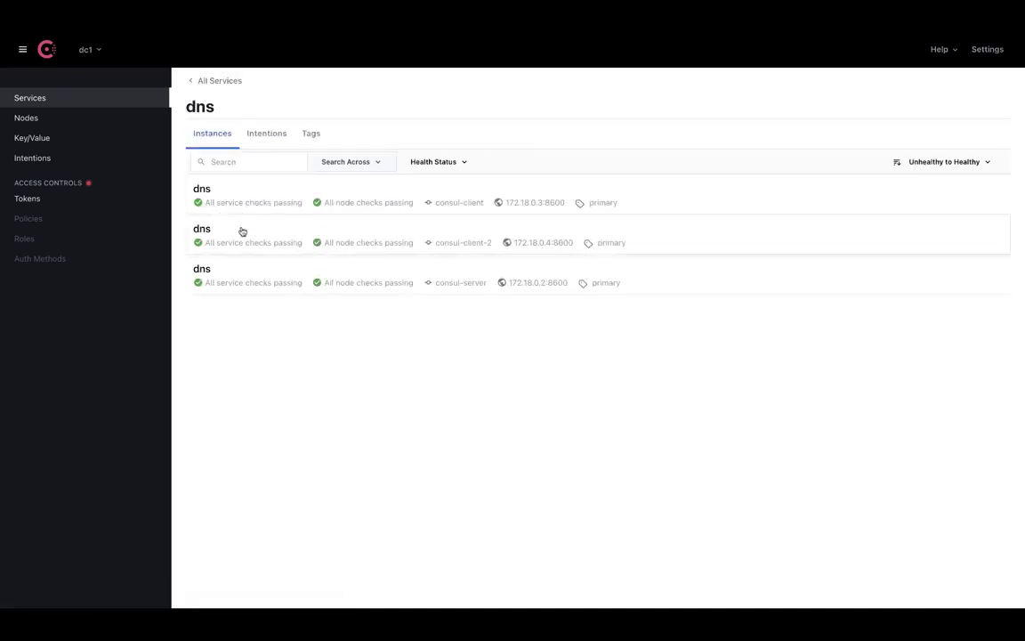
pyautogui.click(434, 233)
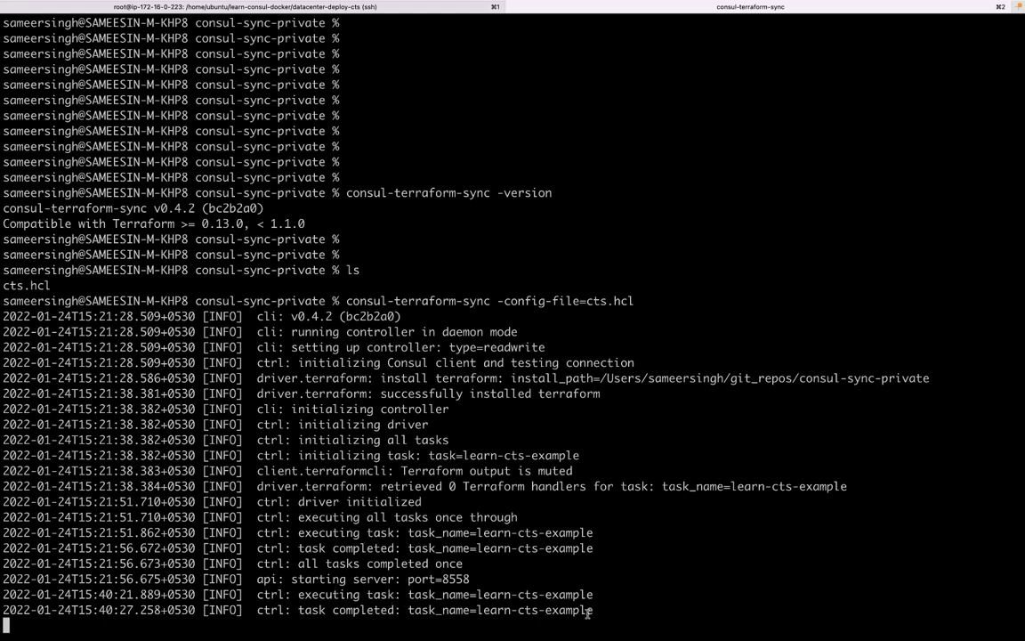
pyautogui.moveTo(600, 610); pyautogui.dragTo(257, 594)
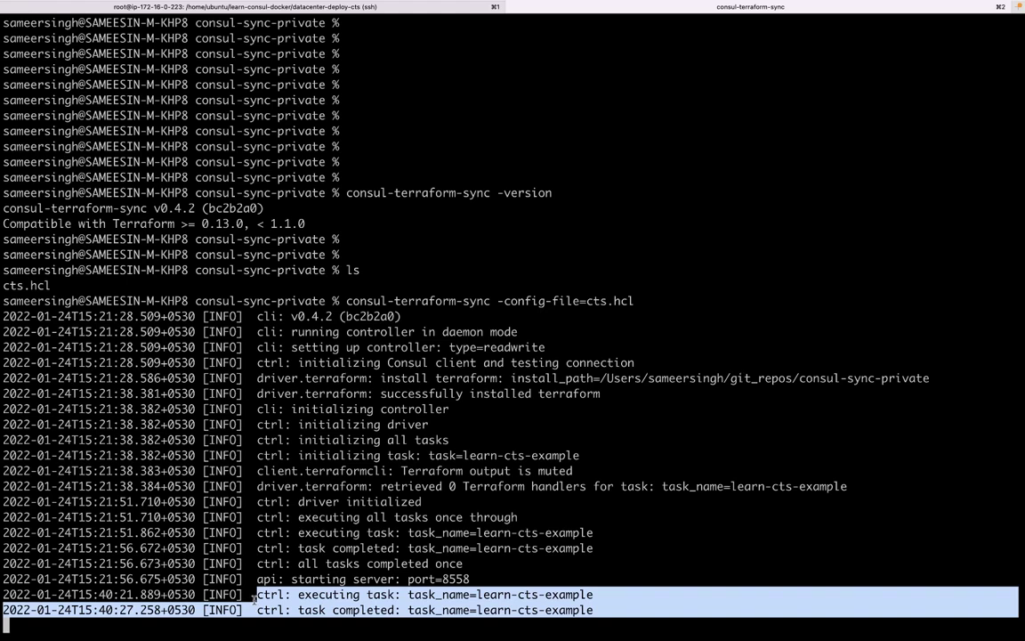
pyautogui.click(616, 619)
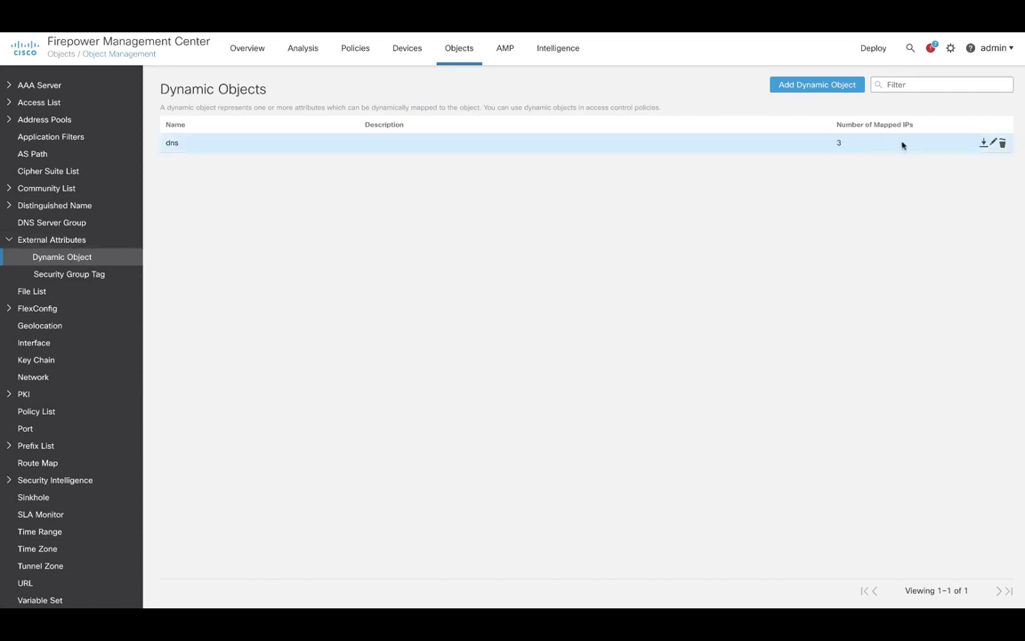
# Download the dns object's mappings and open dns-mappings (1).txt showing 172.18.0.2, .3 and .4
pyautogui.click(983, 143)
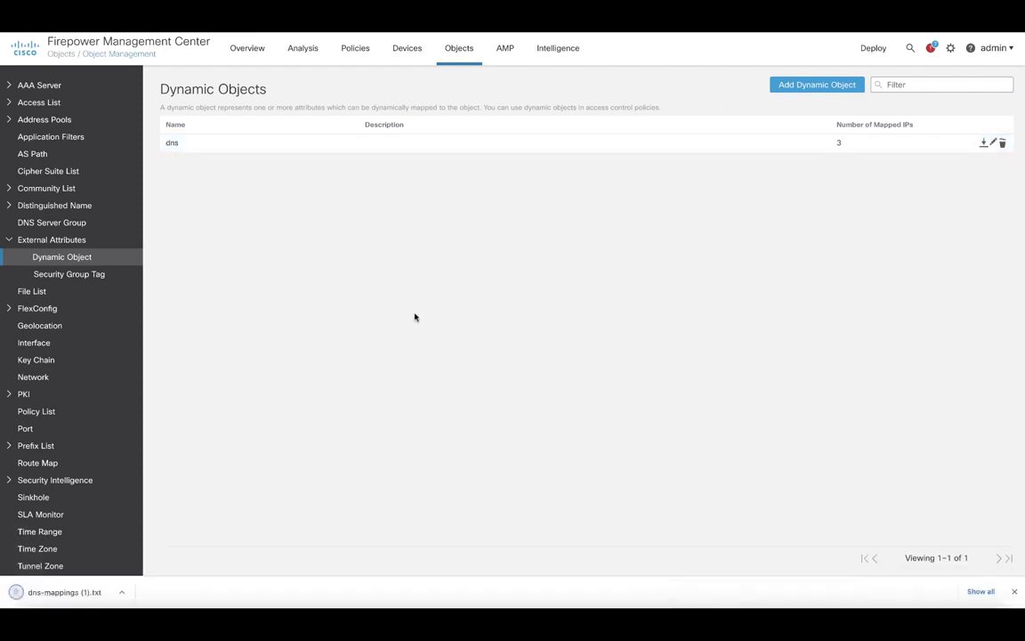
pyautogui.click(77, 594)
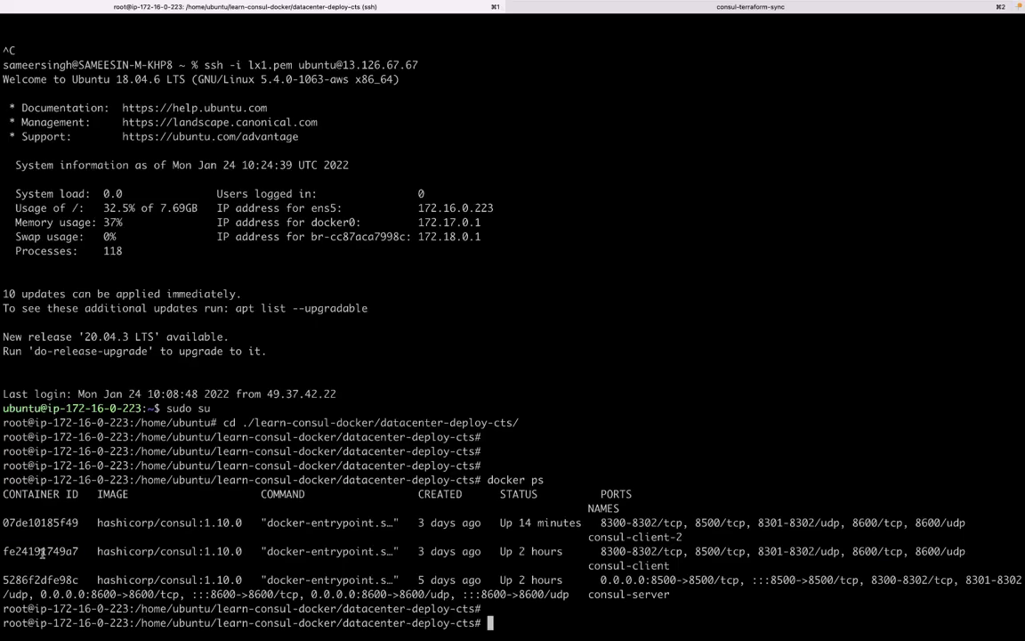
# Stop container fe24191749a7 with docker stop, then confirm with docker ps that two Consul containers remain
pyautogui.doubleClick(42, 553)
pyautogui.write('do')
pyautogui.write('cker stop fe24191749a7')
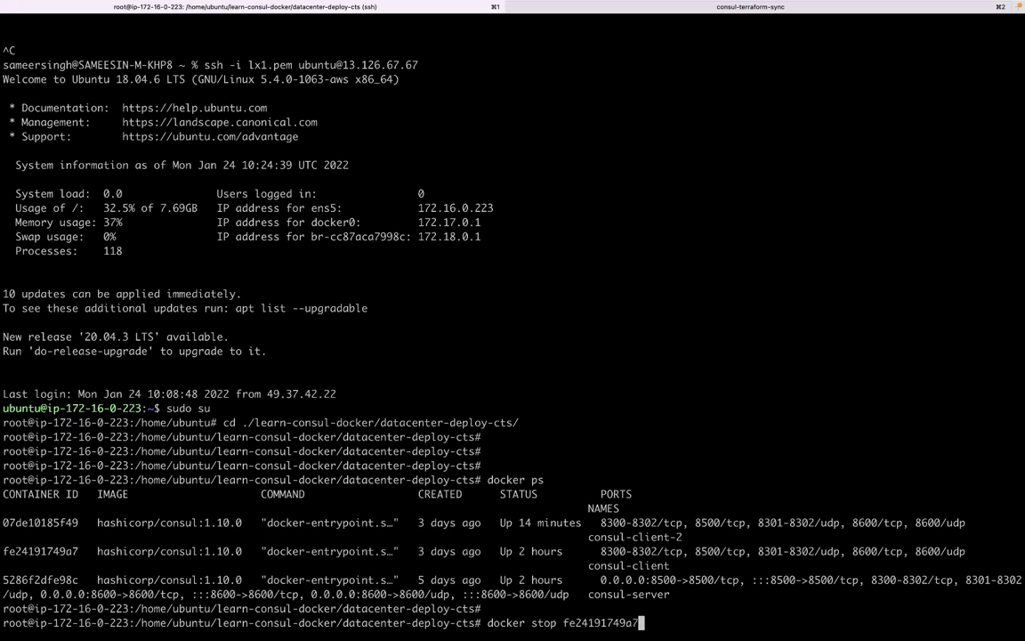
pyautogui.press('Return')
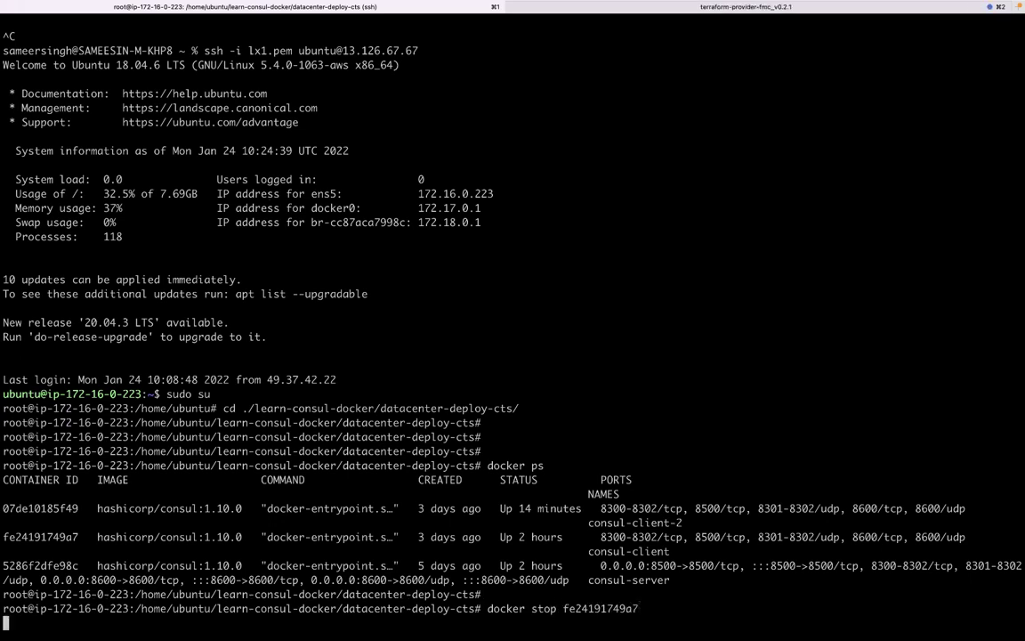
pyautogui.write('docker ps')
pyautogui.press('Return')
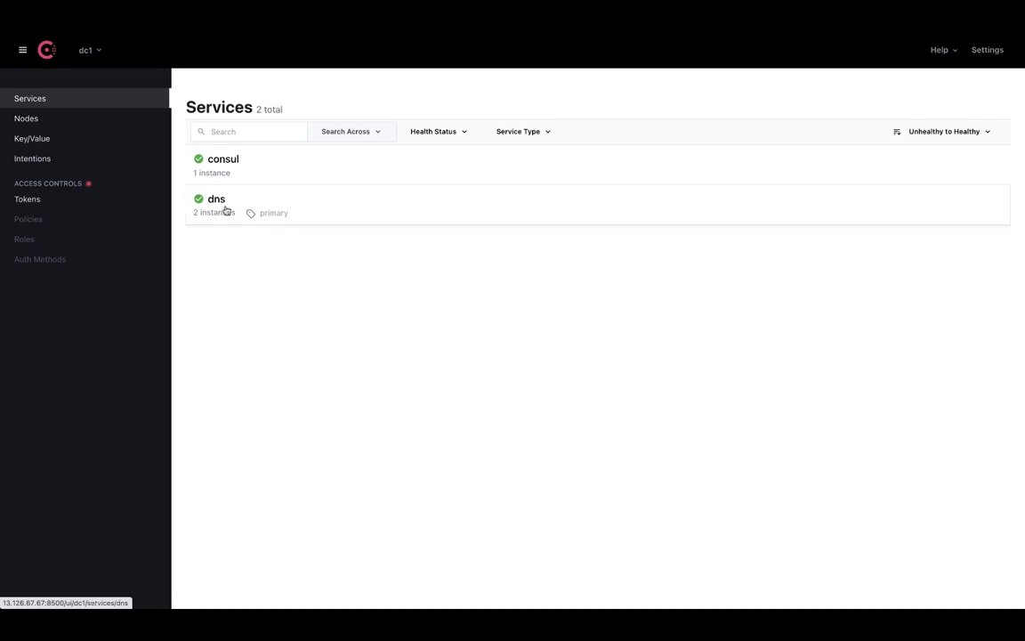
# View the dns service's instances, now two on consul-client-2 and consul-server
pyautogui.click(225, 210)
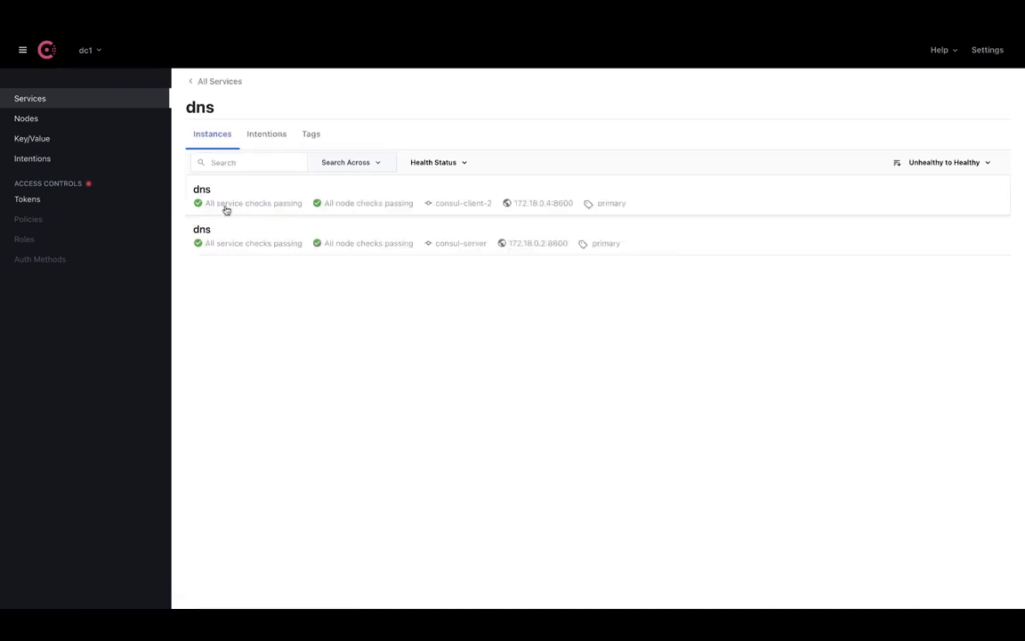